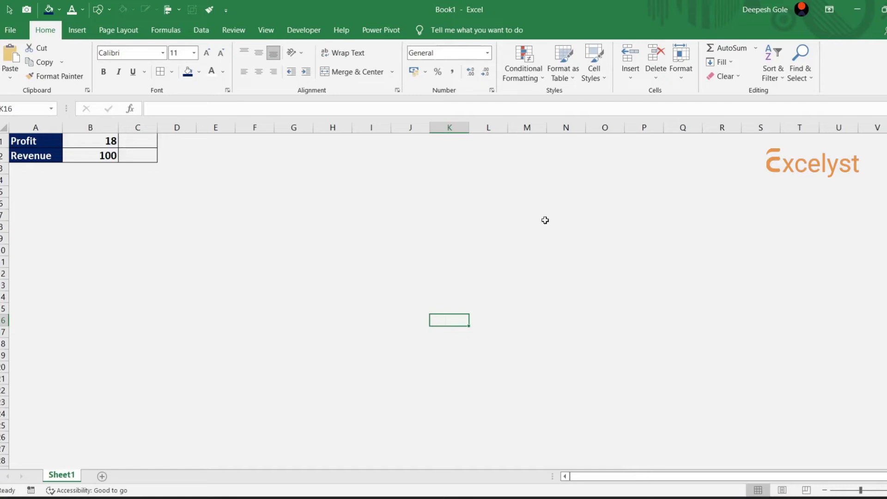
- Enter the profit ratio =B1/B2 in C1 and the remainder =1-C1 in C2
{"action": "left_click", "coordinate": [244, 271]}
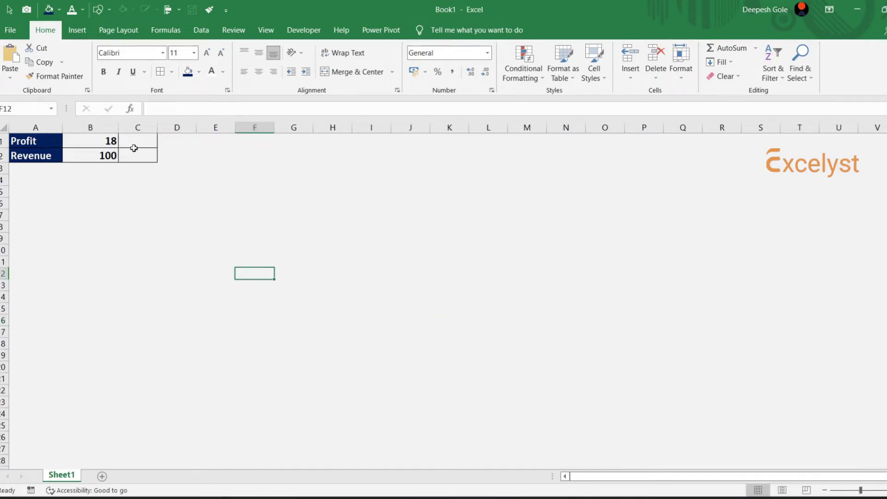
{"action": "left_click", "coordinate": [139, 144]}
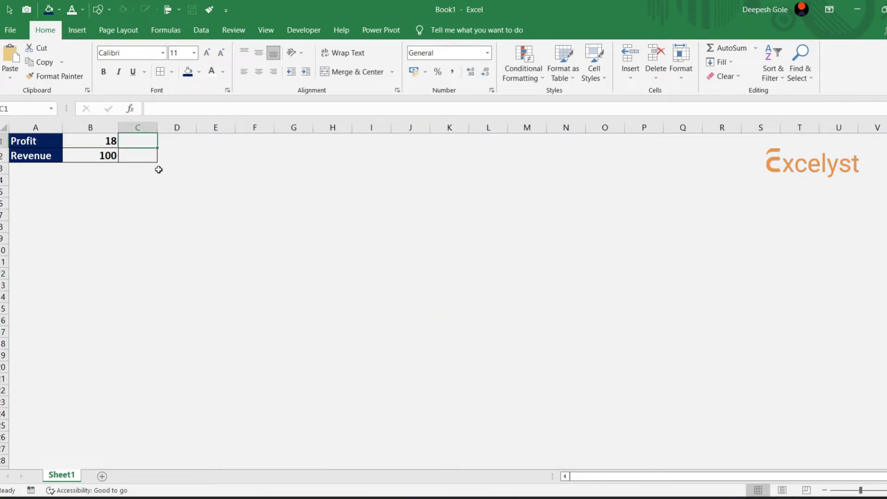
{"action": "type", "text": "="}
{"action": "key", "text": "Left"}
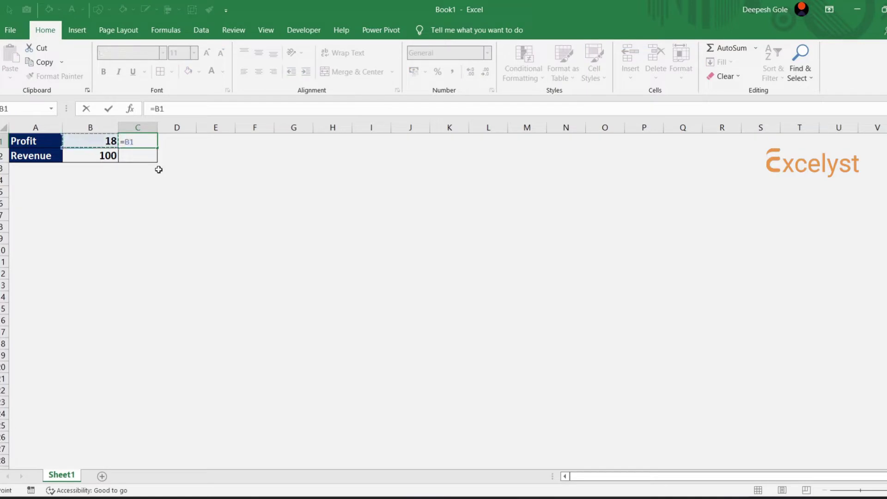
{"action": "type", "text": "/"}
{"action": "key", "text": "Down"}
{"action": "key", "text": "Return"}
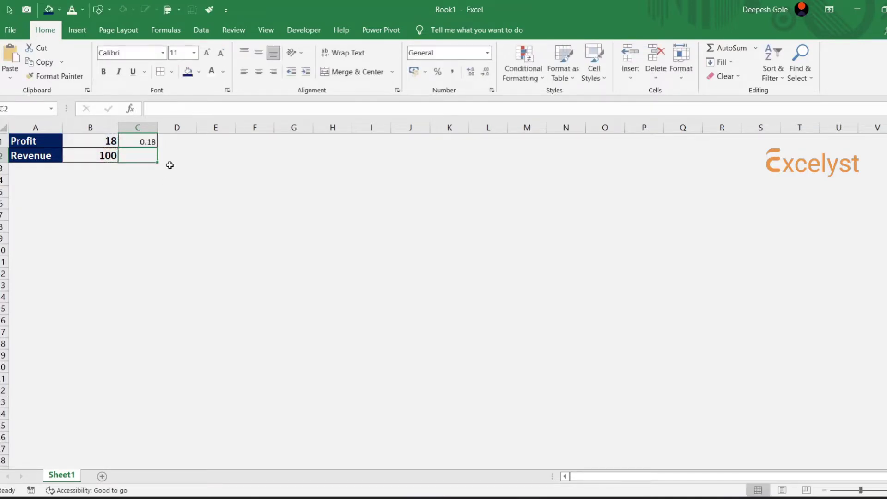
{"action": "type", "text": "=1-"}
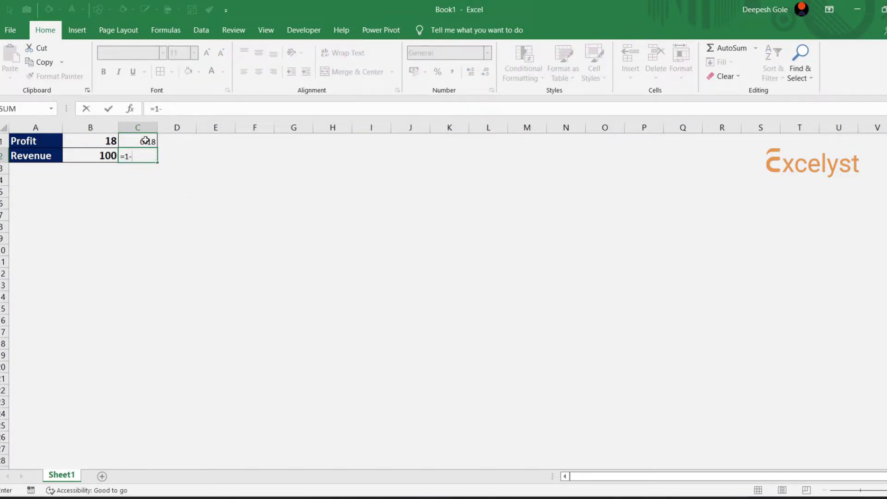
{"action": "left_click", "coordinate": [146, 140]}
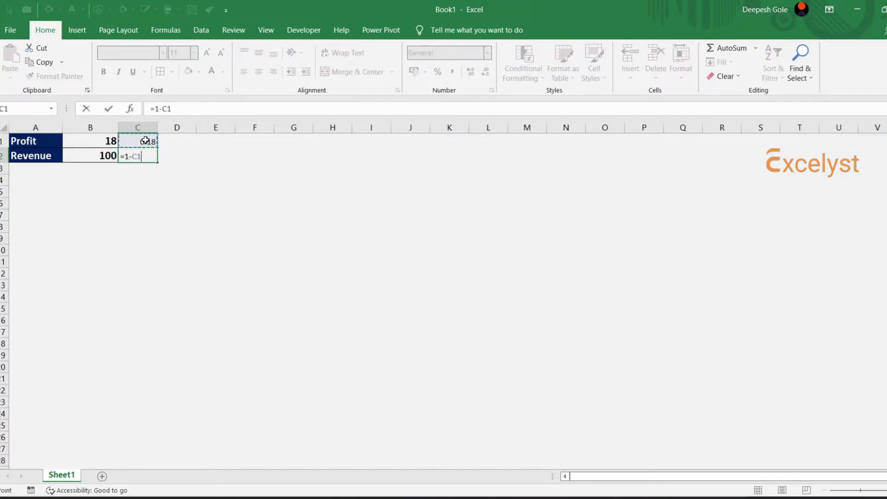
{"action": "key", "text": "Return"}
- Show C1:C2 as bold percentages (18% and 82%), copying B1:B2's formatting with Format Painter
{"action": "left_click_drag", "start_coordinate": [150, 141], "coordinate": [149, 156]}
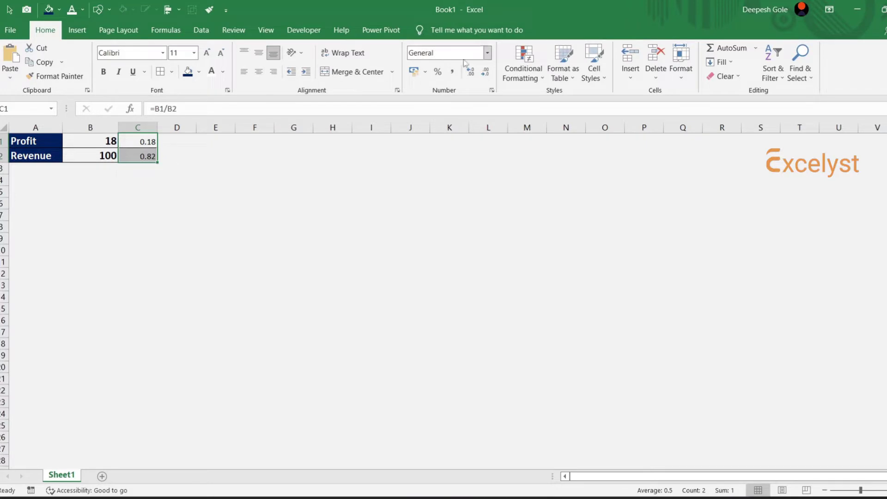
{"action": "left_click", "coordinate": [438, 71]}
{"action": "left_click", "coordinate": [418, 269]}
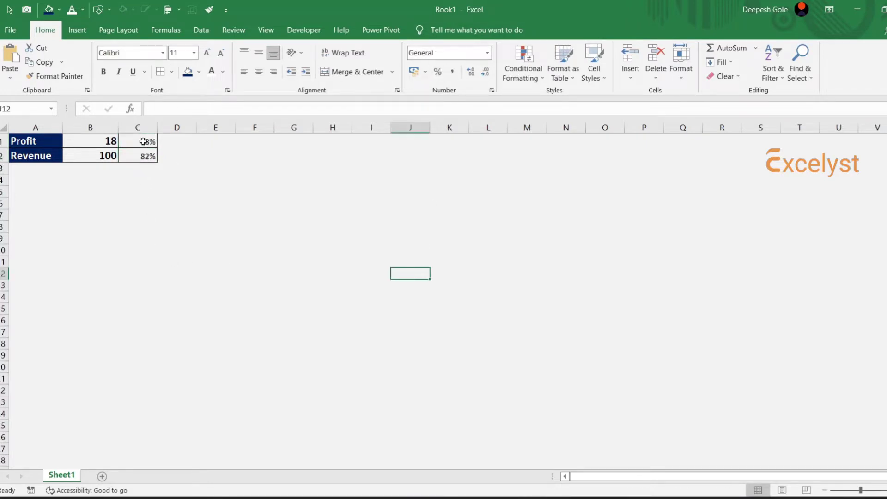
{"action": "left_click_drag", "start_coordinate": [143, 142], "coordinate": [145, 153]}
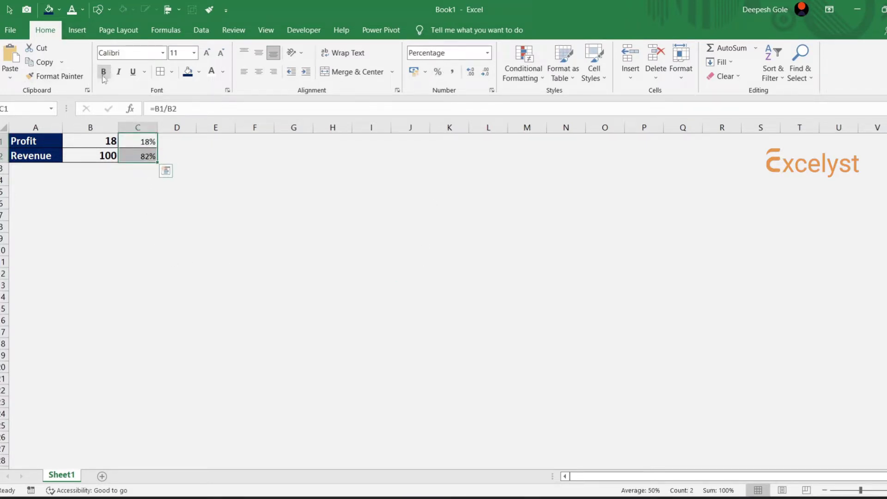
{"action": "mouse_move", "coordinate": [103, 143]}
{"action": "left_mouse_down"}
{"action": "mouse_move", "coordinate": [105, 156]}
{"action": "mouse_move", "coordinate": [145, 156]}
{"action": "left_mouse_up"}
{"action": "left_click", "coordinate": [209, 9]}
{"action": "left_click", "coordinate": [332, 204]}
{"action": "left_click", "coordinate": [438, 72]}
{"action": "left_click", "coordinate": [449, 252]}
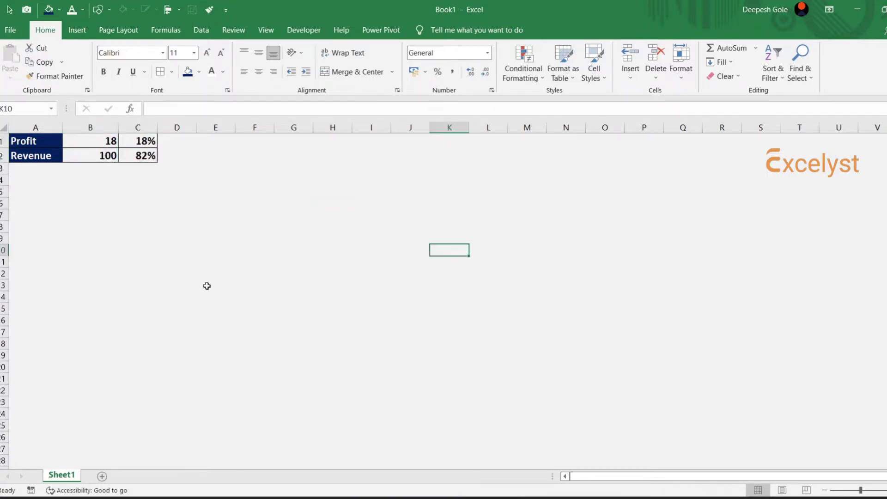
{"action": "left_click_drag", "start_coordinate": [151, 145], "coordinate": [151, 157]}
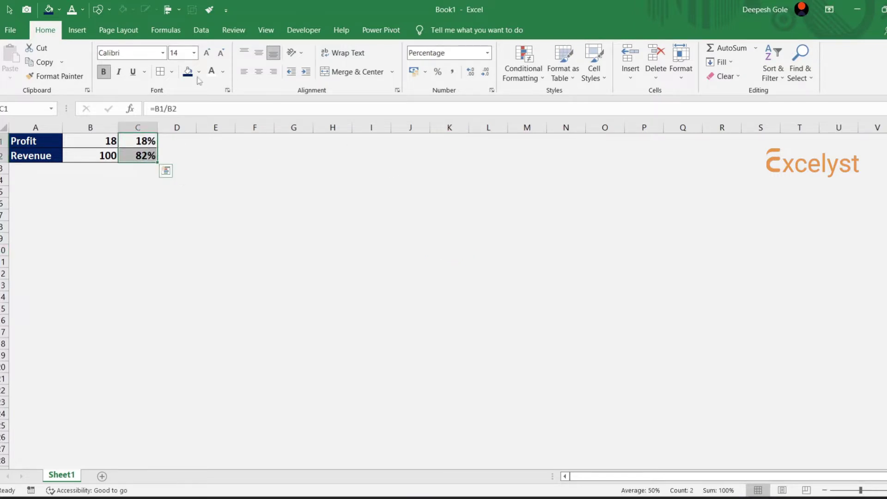
- Insert a doughnut chart of the C1:C2 ratios
{"action": "left_click", "coordinate": [76, 30]}
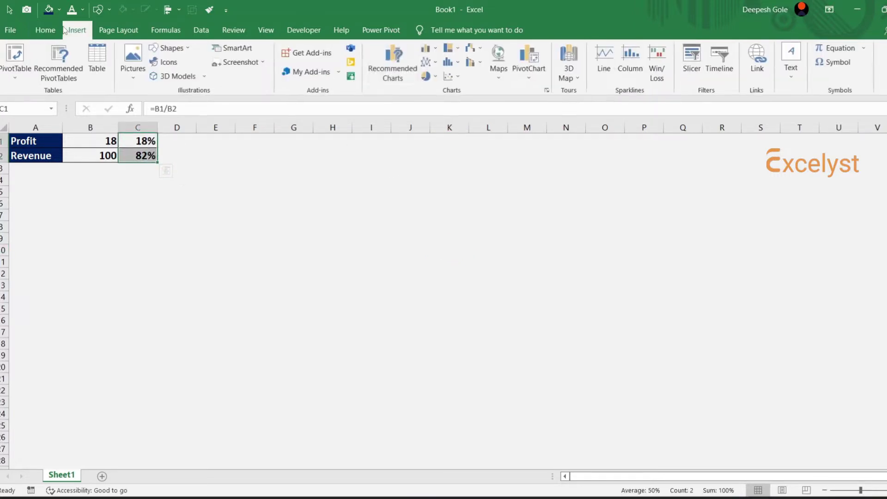
{"action": "left_click", "coordinate": [433, 78]}
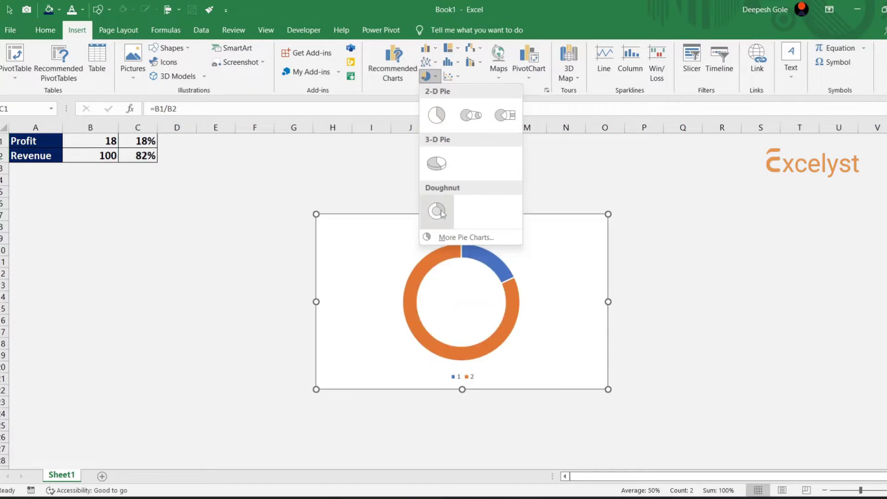
{"action": "left_click", "coordinate": [441, 213]}
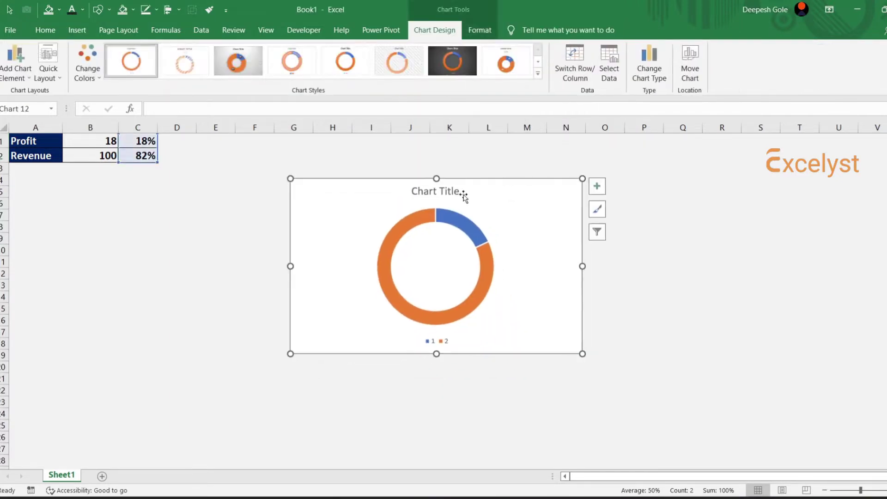
- Delete the chart title and legend, and narrow the chart around the ring
{"action": "left_click", "coordinate": [460, 193]}
{"action": "key", "text": "Delete"}
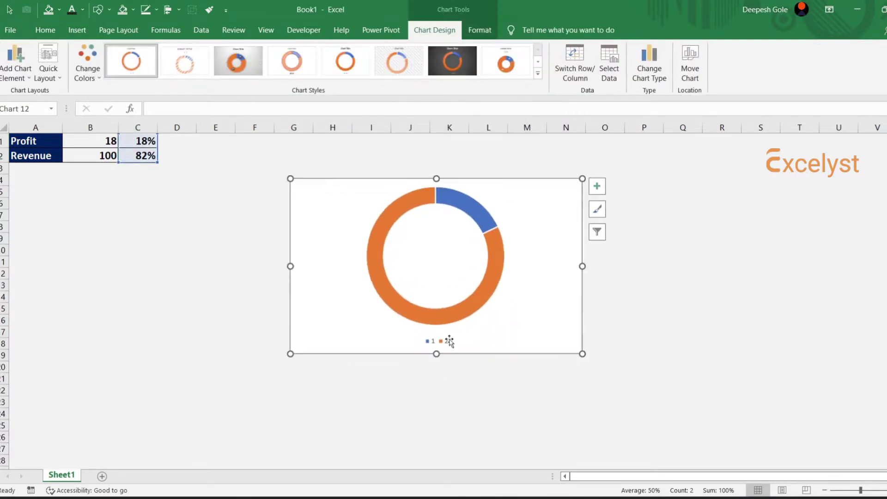
{"action": "left_click", "coordinate": [443, 341]}
{"action": "key", "text": "Delete"}
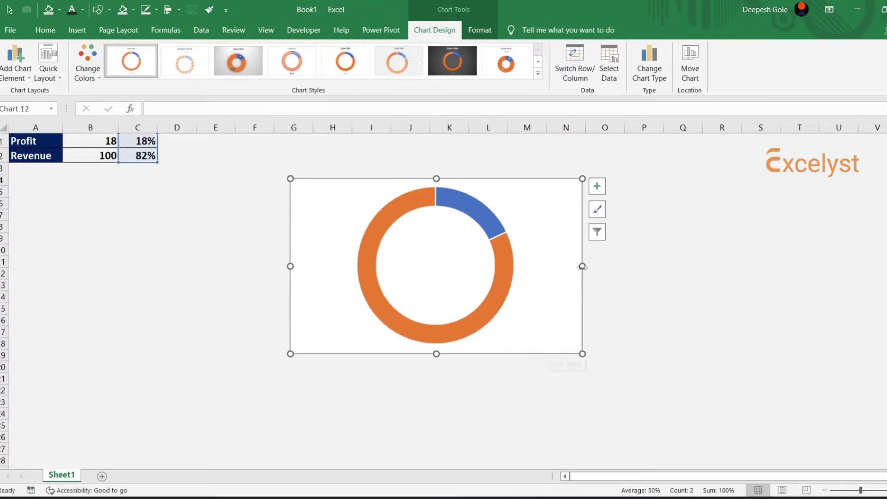
{"action": "left_click_drag", "start_coordinate": [581, 265], "coordinate": [521, 266]}
{"action": "left_click", "coordinate": [644, 283]}
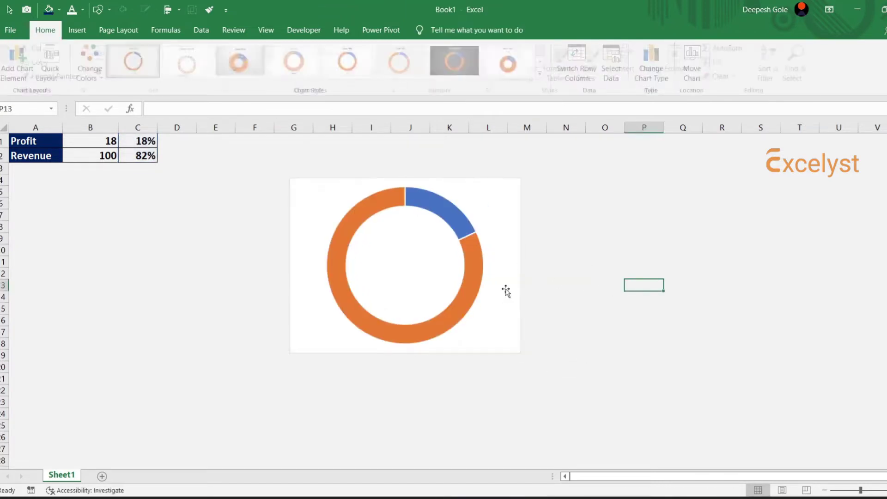
{"action": "left_click", "coordinate": [477, 264]}
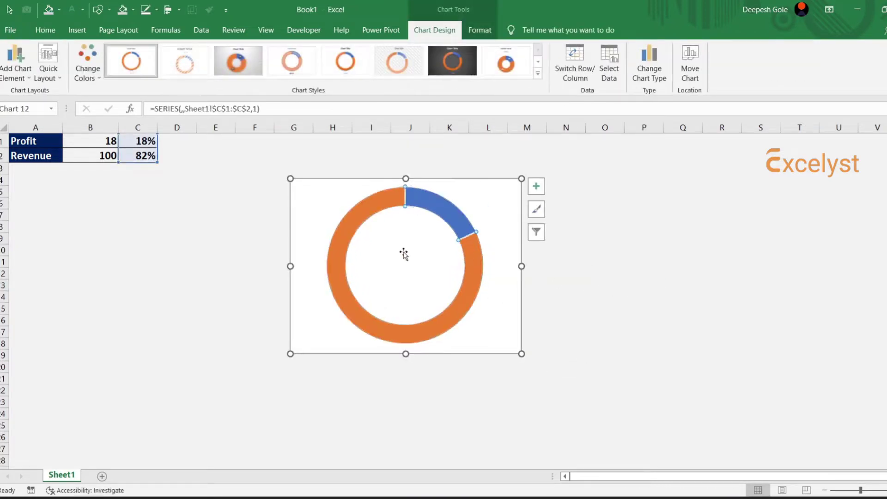
- Fill the doughnut ring light grey
{"action": "left_click", "coordinate": [479, 30]}
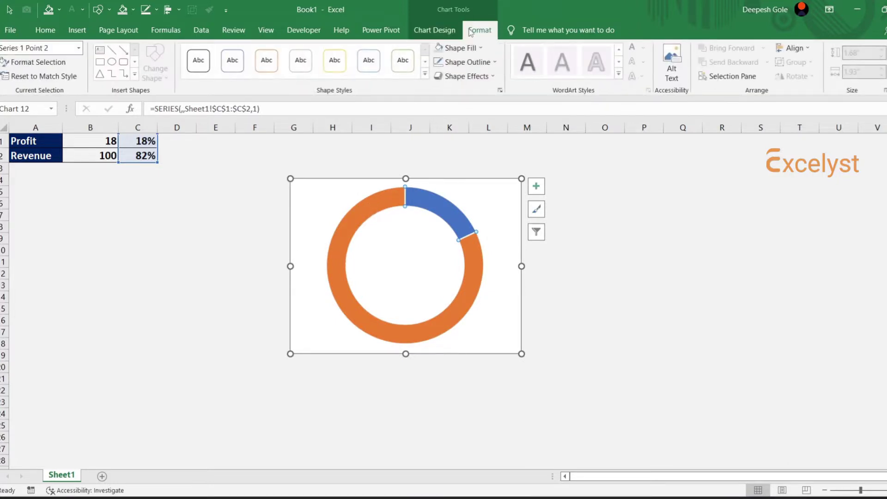
{"action": "left_click", "coordinate": [461, 48]}
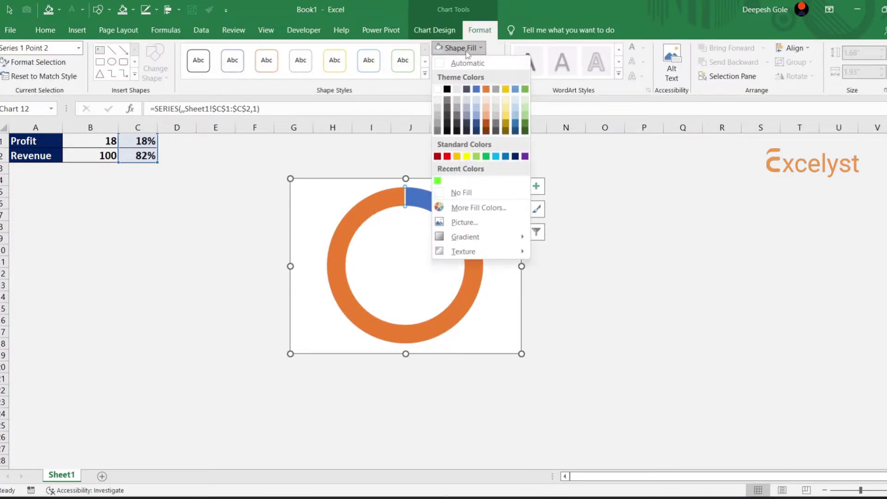
{"action": "left_click", "coordinate": [439, 110]}
- Fill the 18% segment alone bright green
{"action": "left_click", "coordinate": [448, 213]}
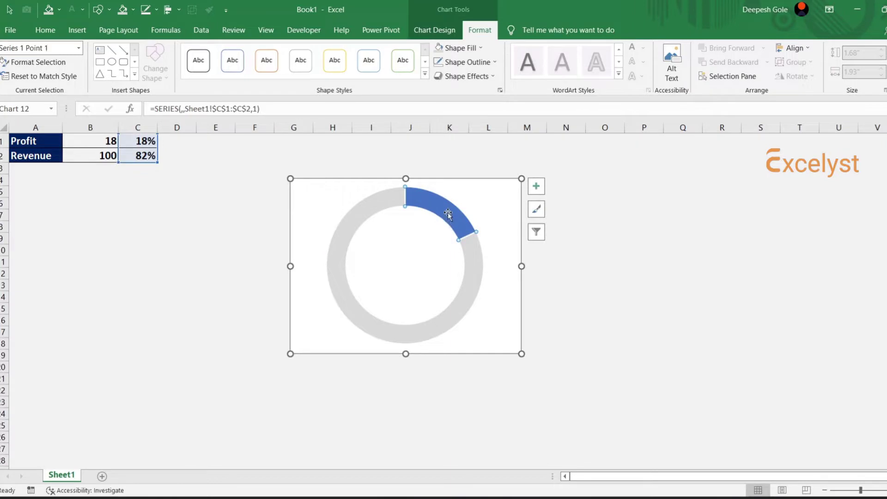
{"action": "left_click", "coordinate": [591, 249]}
{"action": "left_click", "coordinate": [452, 217]}
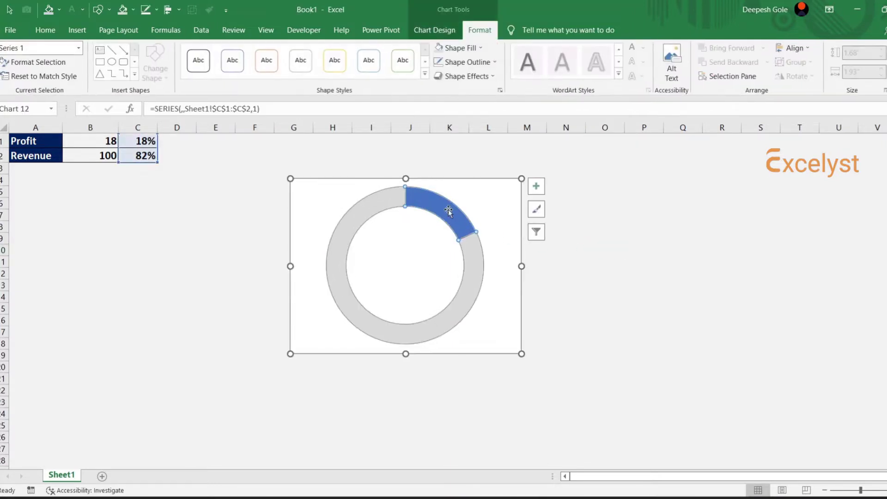
{"action": "left_click", "coordinate": [448, 214]}
{"action": "left_click", "coordinate": [460, 48]}
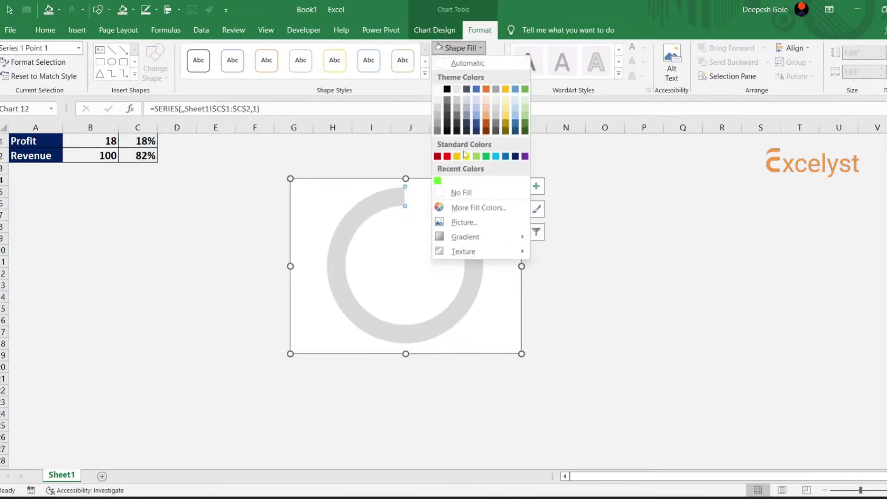
{"action": "left_click", "coordinate": [437, 180]}
{"action": "left_click", "coordinate": [683, 237]}
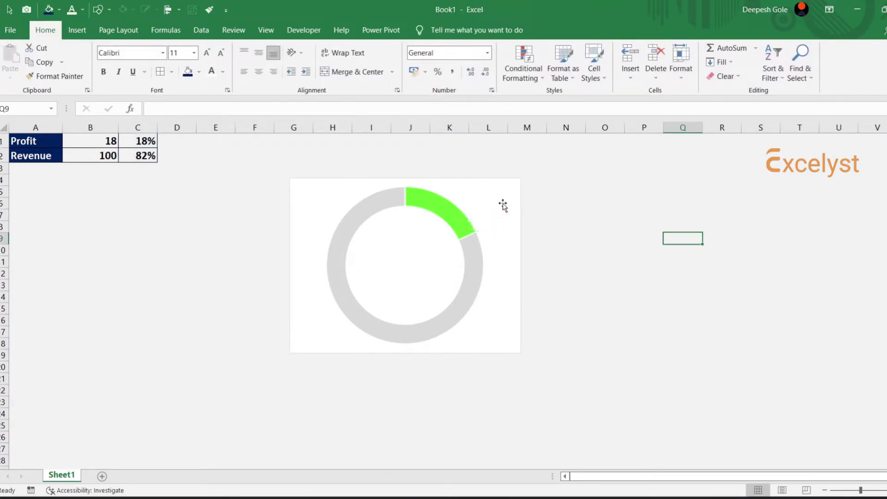
- Move the doughnut chart further right on the sheet
{"action": "left_click", "coordinate": [509, 200]}
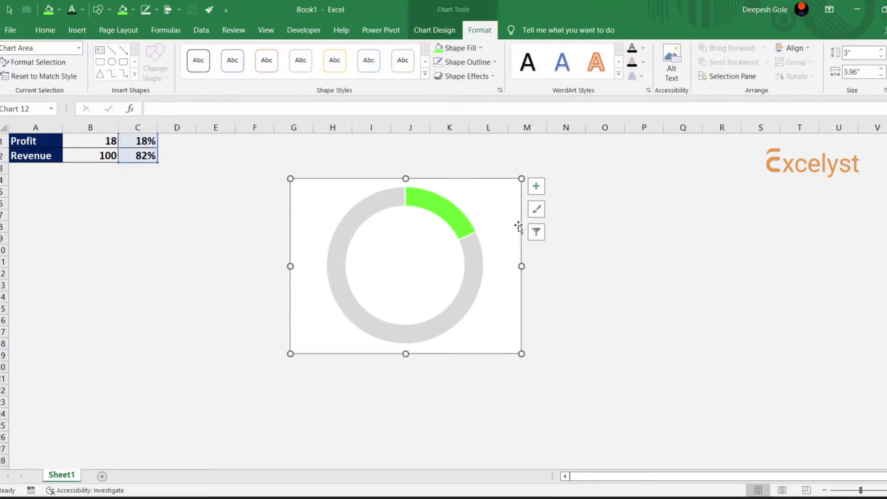
{"action": "left_click_drag", "start_coordinate": [520, 224], "coordinate": [718, 231]}
{"action": "left_click", "coordinate": [400, 237]}
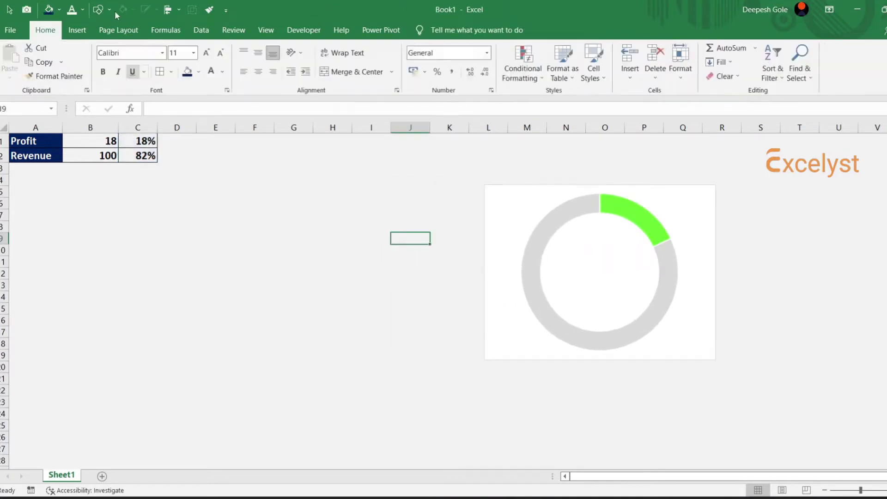
{"action": "left_click", "coordinate": [77, 31]}
- Draw a rounded rectangle sized 2" high by 2.8" wide
{"action": "left_click", "coordinate": [170, 48]}
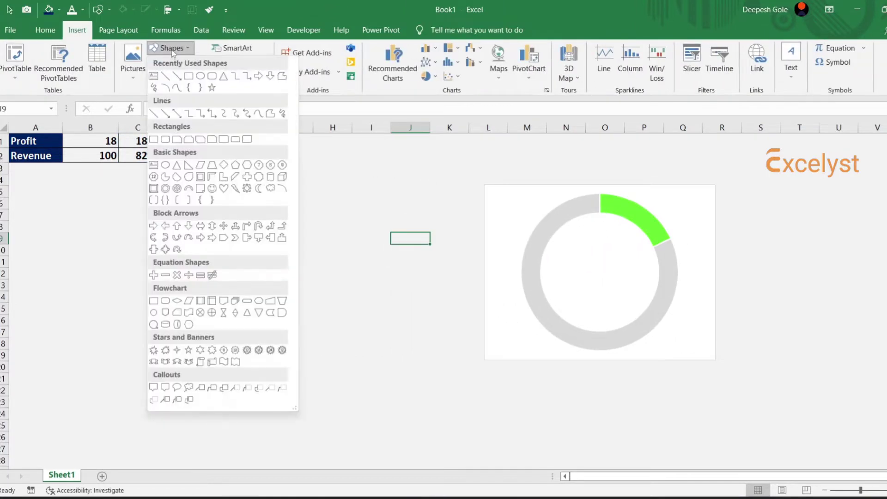
{"action": "left_click", "coordinate": [211, 76]}
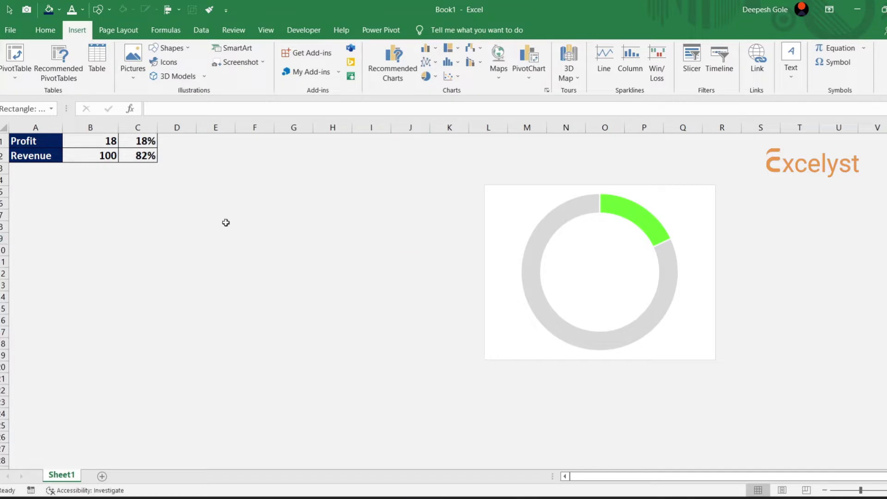
{"action": "left_click_drag", "start_coordinate": [209, 218], "coordinate": [267, 277]}
{"action": "left_click_drag", "start_coordinate": [259, 238], "coordinate": [266, 258]}
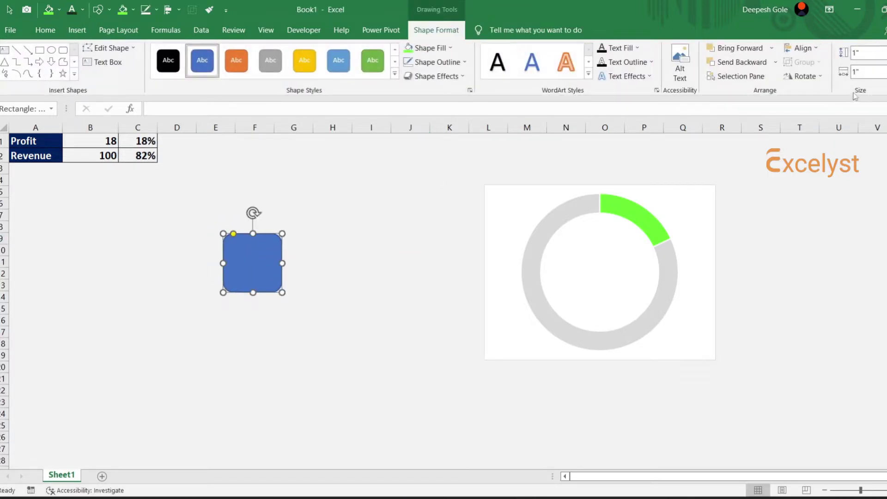
{"action": "left_click", "coordinate": [873, 54]}
{"action": "key", "text": "Tab"}
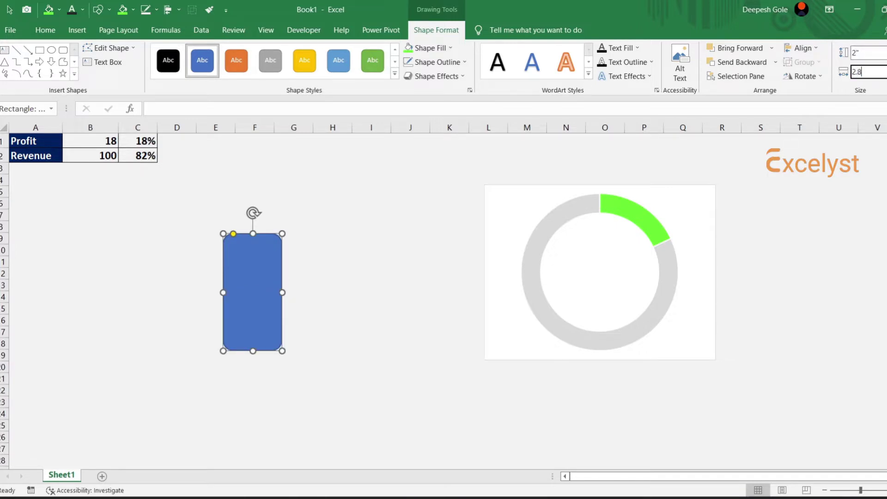
{"action": "key", "text": "Return"}
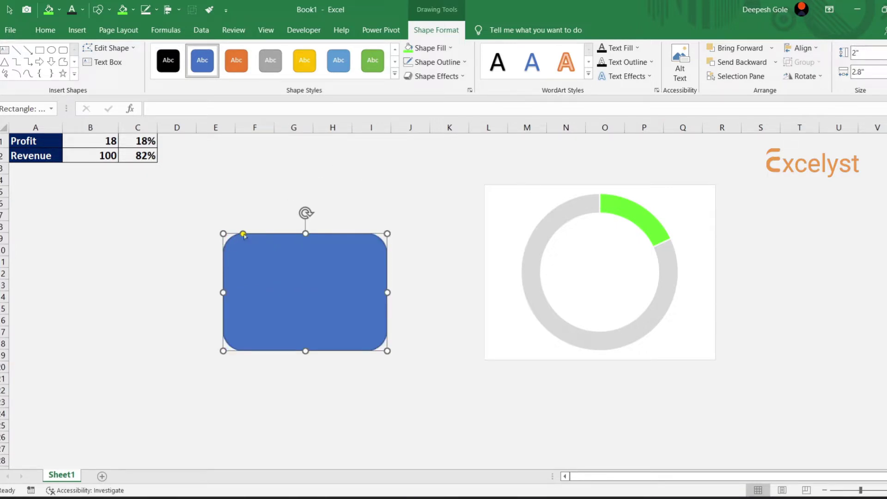
- Square off the rectangle's corners, fill it white and remove its outline
{"action": "left_click_drag", "start_coordinate": [244, 235], "coordinate": [228, 233]}
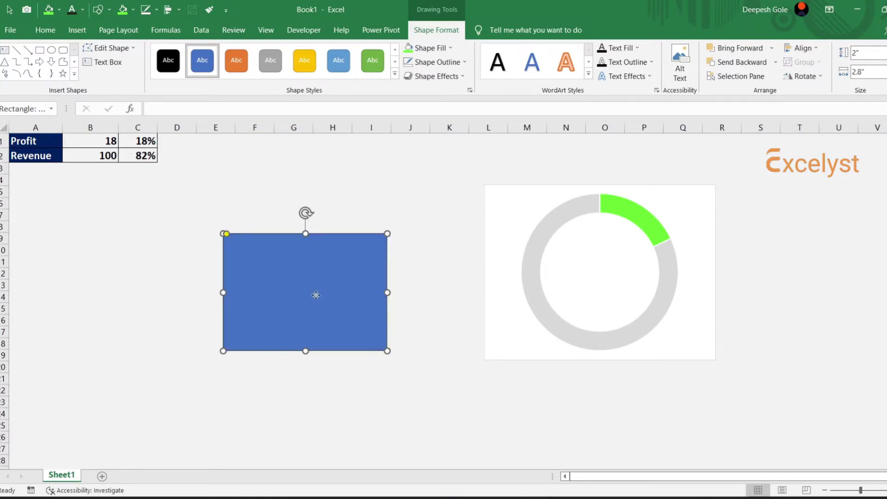
{"action": "left_click_drag", "start_coordinate": [315, 293], "coordinate": [308, 281]}
{"action": "left_click", "coordinate": [451, 48]}
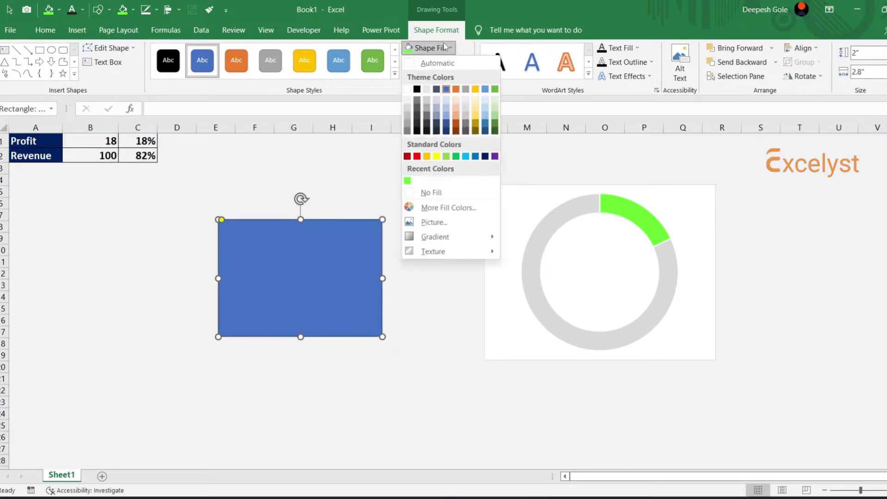
{"action": "left_click", "coordinate": [407, 89]}
{"action": "left_click", "coordinate": [435, 62]}
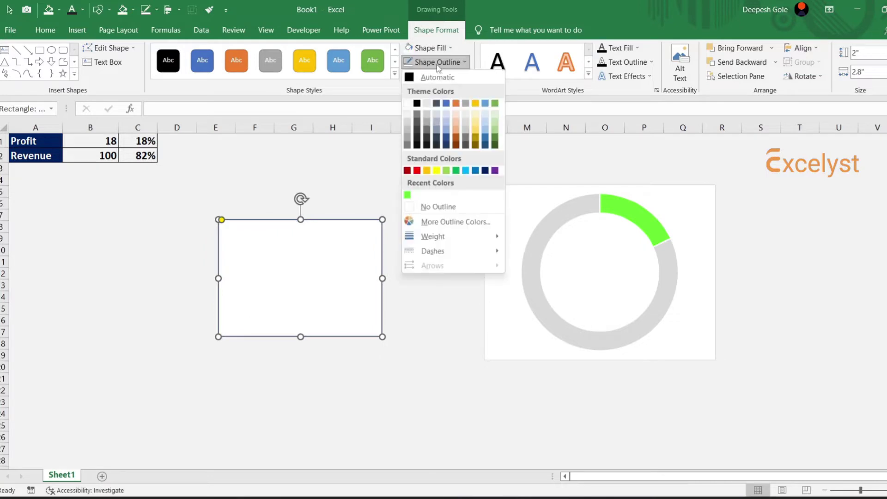
{"action": "left_click", "coordinate": [426, 207]}
{"action": "left_click", "coordinate": [436, 228]}
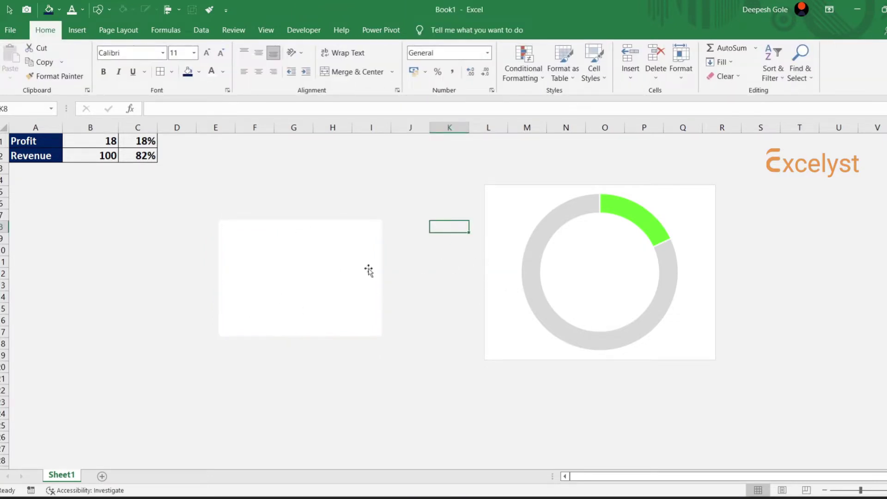
- Shift the doughnut chart slightly left and up beside the rectangle
{"action": "left_click", "coordinate": [494, 263]}
{"action": "left_click_drag", "start_coordinate": [488, 234], "coordinate": [446, 222]}
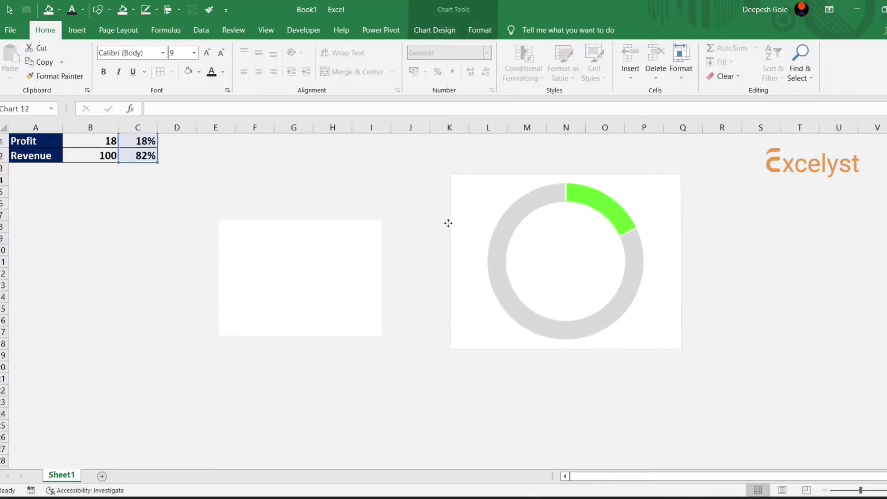
{"action": "left_click", "coordinate": [176, 238]}
- Add a text box reading 'Profite Percentage'
{"action": "left_click", "coordinate": [77, 30]}
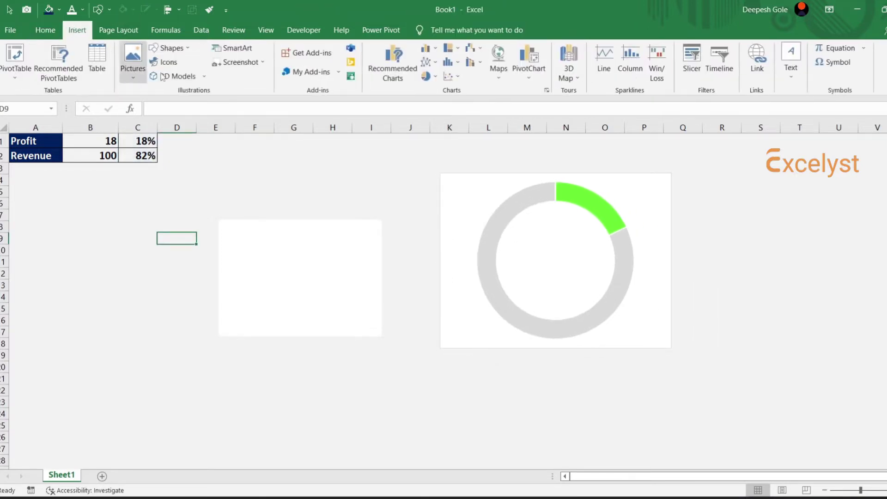
{"action": "left_click", "coordinate": [170, 48]}
{"action": "left_click", "coordinate": [159, 78]}
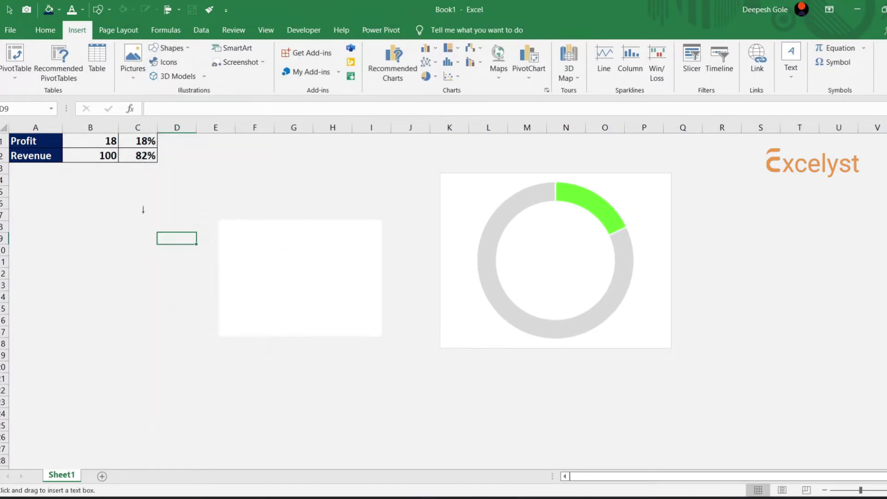
{"action": "left_click_drag", "start_coordinate": [138, 222], "coordinate": [149, 240]}
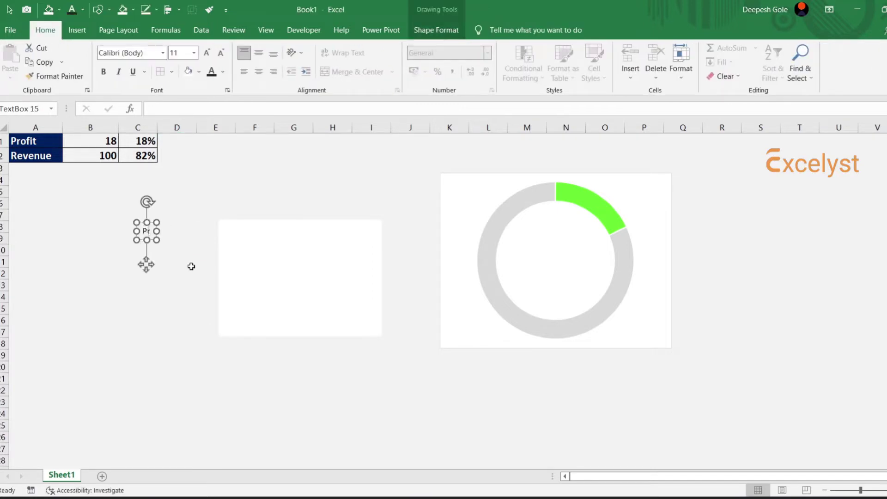
{"action": "type", "text": "Profite "}
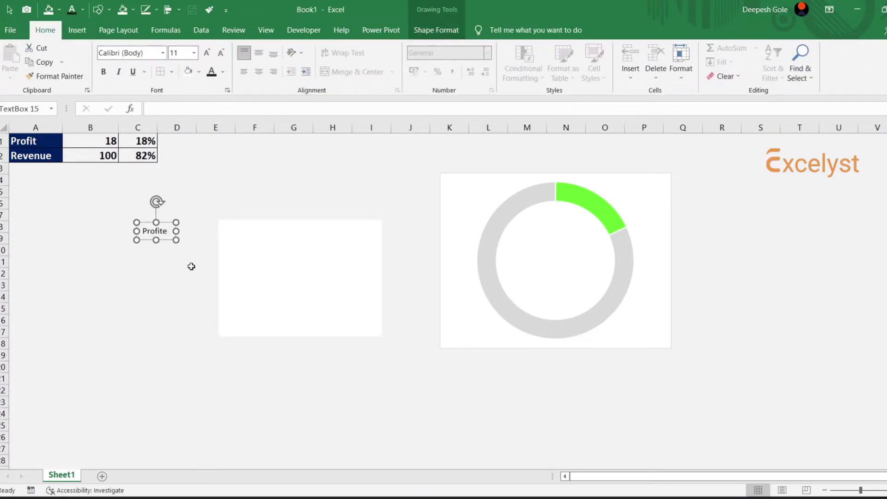
{"action": "type", "text": "Percentag"}
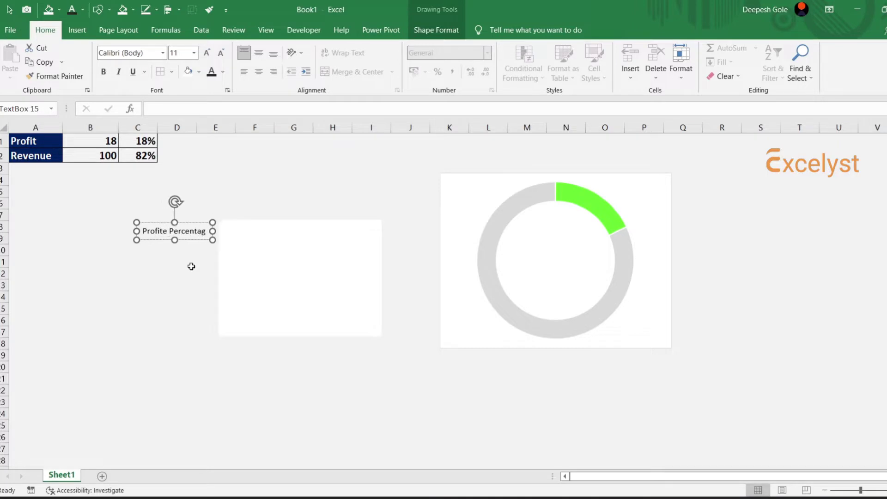
{"action": "type", "text": "e"}
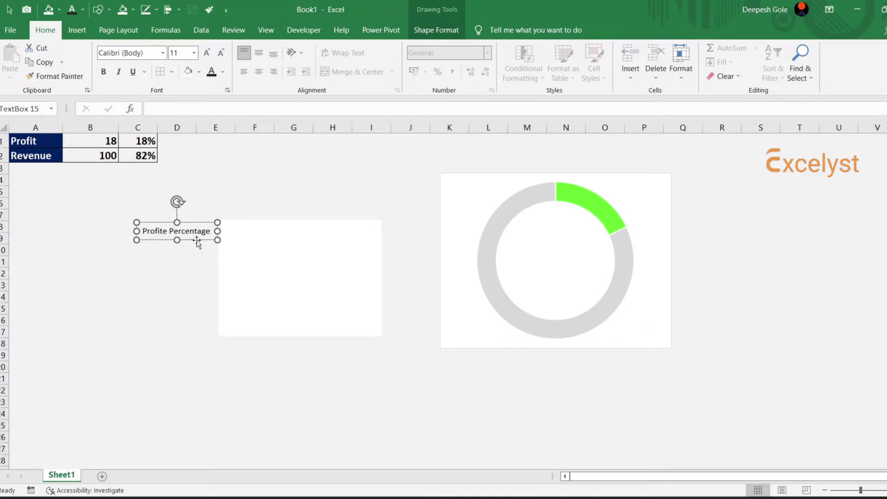
- Make the label 12 pt, bold and dark, and place it at the card's top-left
{"action": "left_click", "coordinate": [180, 53]}
{"action": "type", "text": "2"}
{"action": "key", "text": "Return"}
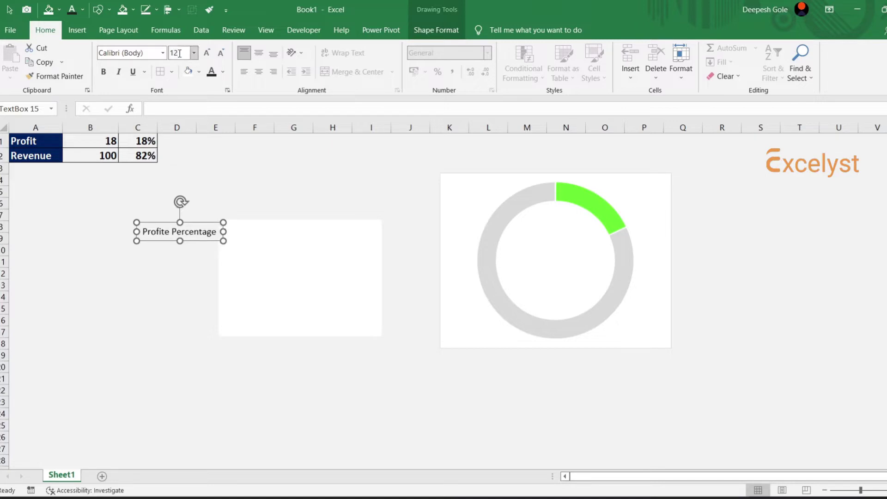
{"action": "left_click", "coordinate": [103, 72]}
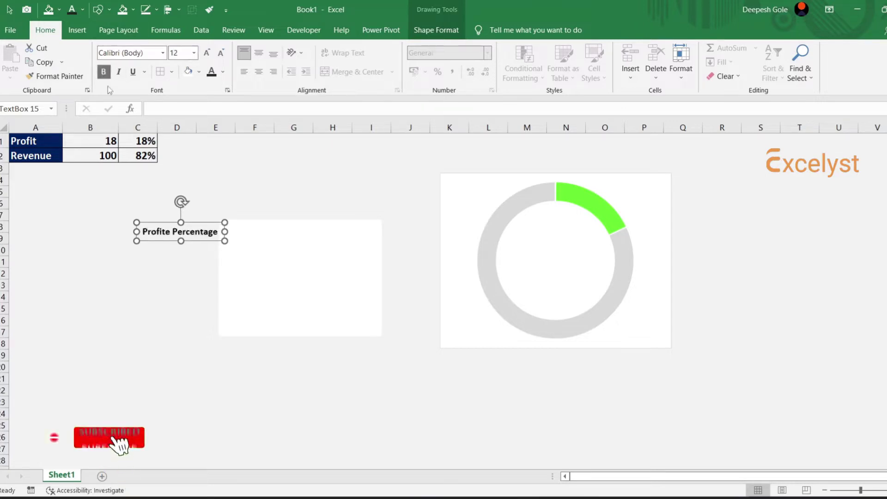
{"action": "left_click", "coordinate": [223, 72]}
{"action": "left_click", "coordinate": [221, 149]}
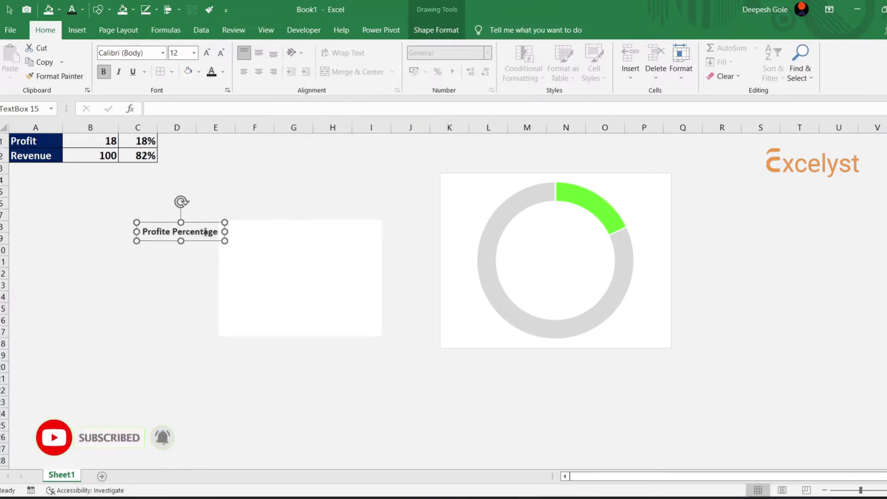
{"action": "left_click_drag", "start_coordinate": [205, 244], "coordinate": [289, 245]}
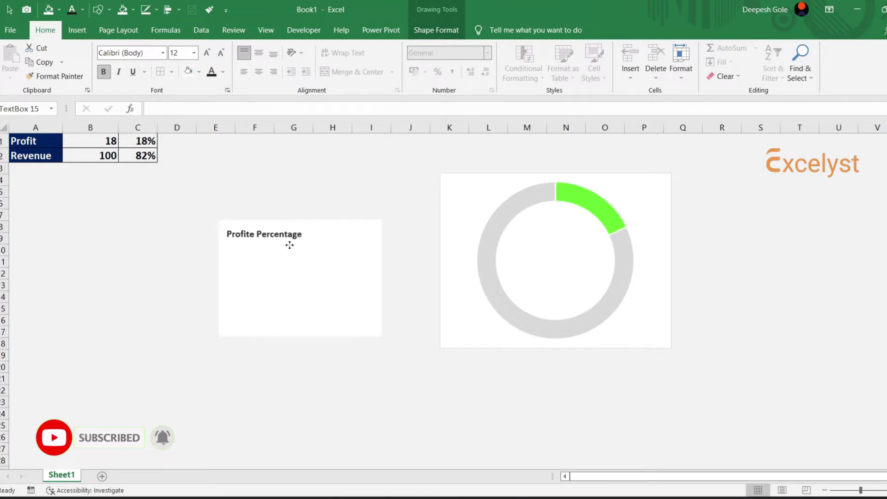
{"action": "left_click", "coordinate": [179, 250]}
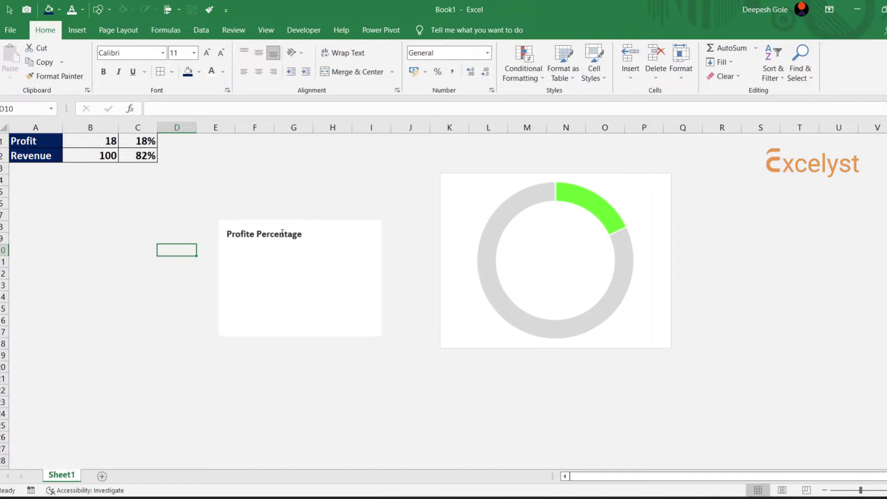
- Duplicate the 'Profite Percentage' label just below the original
{"action": "left_click", "coordinate": [293, 244]}
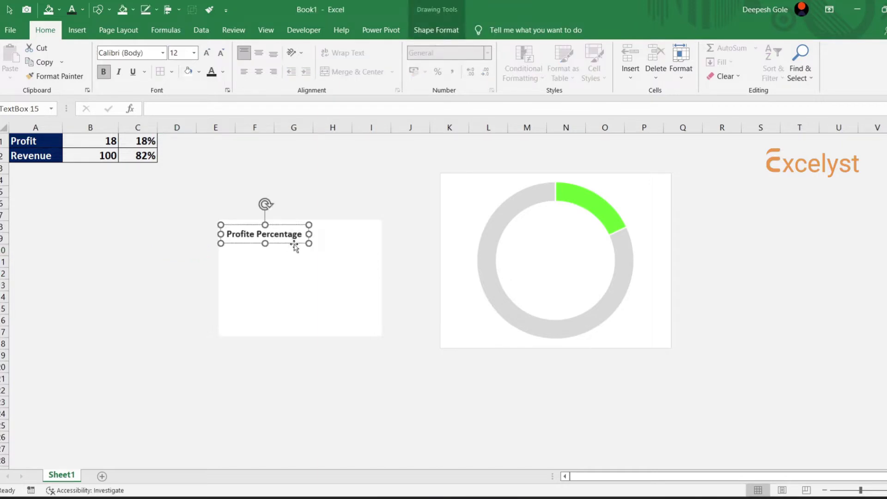
{"action": "mouse_move", "coordinate": [294, 245]}
{"action": "left_mouse_down", "text": "ctrl"}
{"action": "mouse_move", "coordinate": [304, 254]}
{"action": "mouse_move", "coordinate": [296, 271]}
{"action": "left_mouse_up", "text": "ctrl"}
{"action": "left_click", "coordinate": [230, 108]}
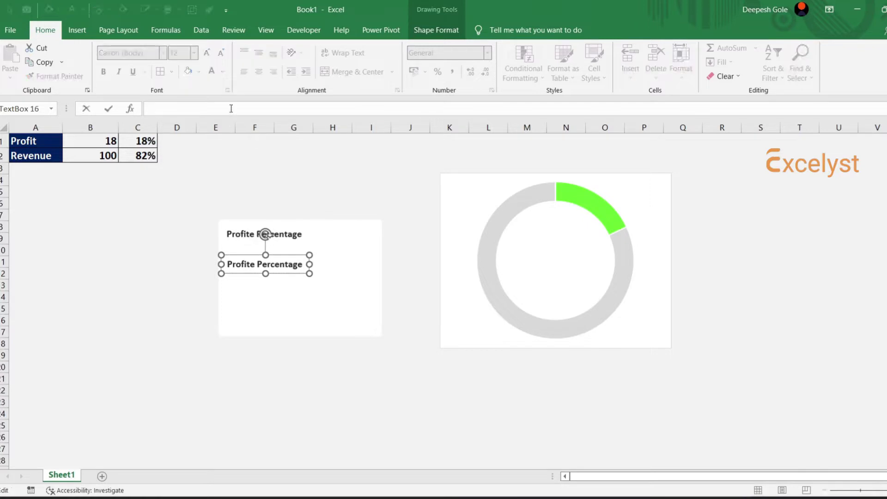
- Link the copied text box to C1 so it shows 18% in bold 30 pt
{"action": "type", "text": "="}
{"action": "left_click", "coordinate": [153, 142]}
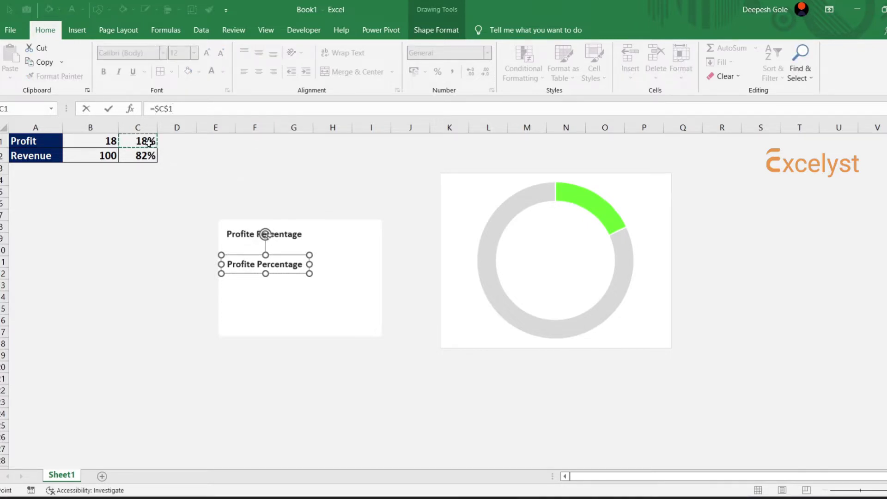
{"action": "key", "text": "Return"}
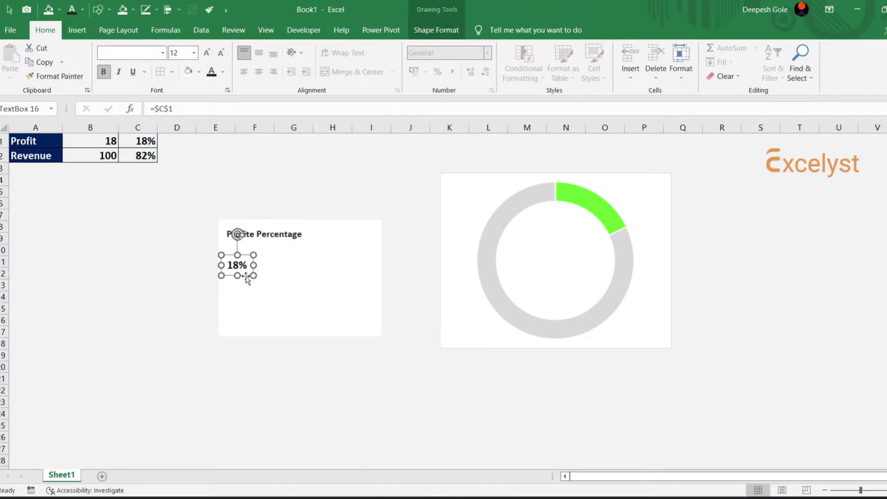
{"action": "left_click", "coordinate": [188, 53]}
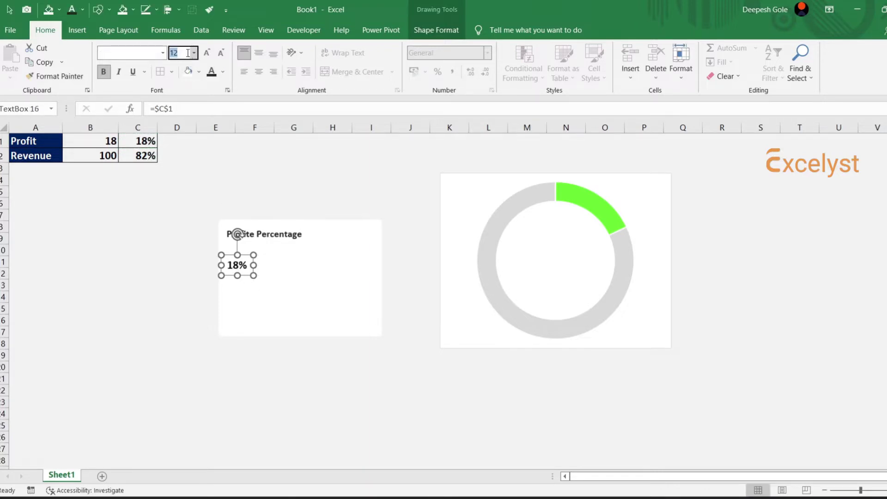
{"action": "type", "text": "30"}
{"action": "key", "text": "Escape"}
{"action": "left_click", "coordinate": [188, 53]}
{"action": "key", "text": "Return"}
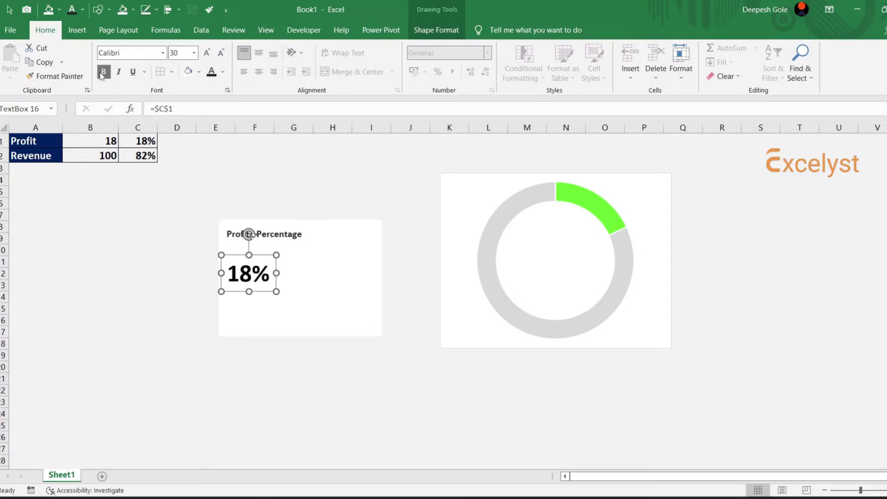
{"action": "left_click", "coordinate": [104, 72]}
{"action": "left_click", "coordinate": [103, 72]}
- Move the 18% figure up in the card, closer to the title
{"action": "left_click", "coordinate": [148, 283]}
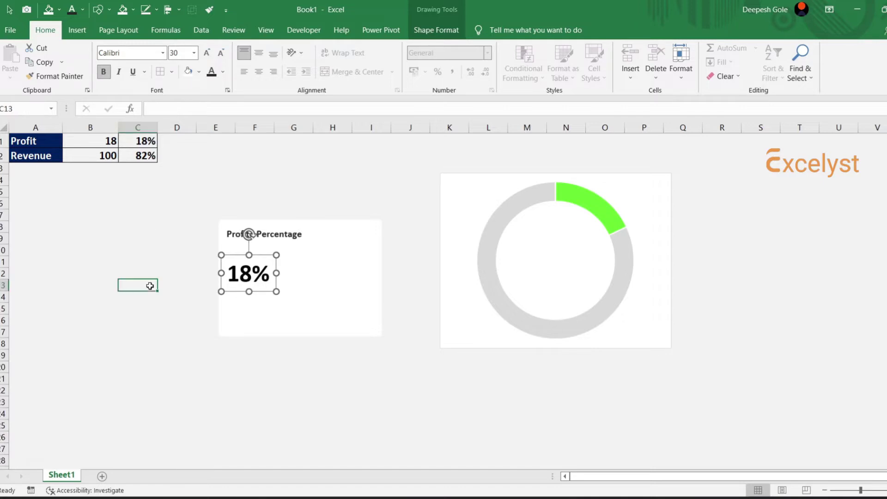
{"action": "left_click", "coordinate": [267, 290]}
{"action": "left_click_drag", "start_coordinate": [268, 292], "coordinate": [269, 277]}
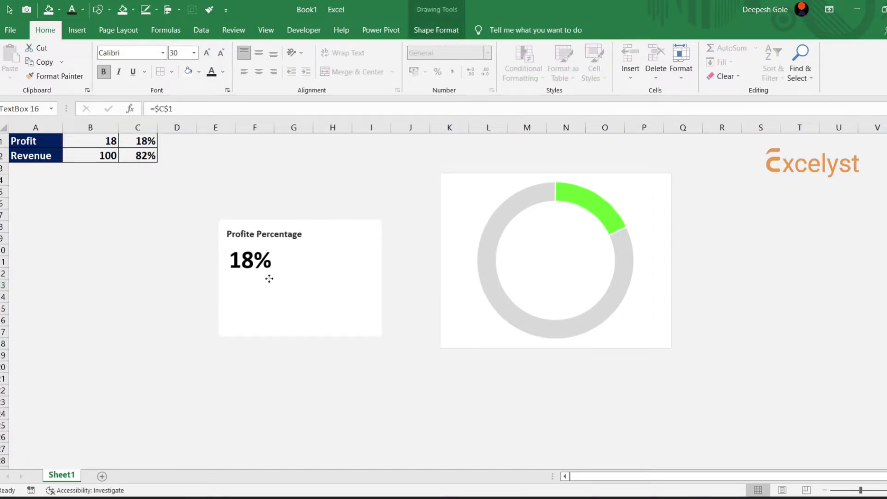
{"action": "left_click", "coordinate": [159, 285]}
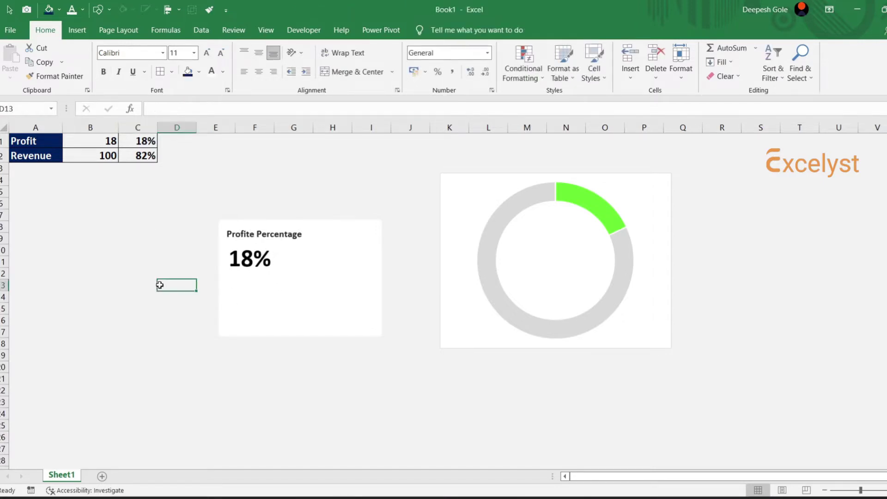
{"action": "left_click", "coordinate": [268, 236]}
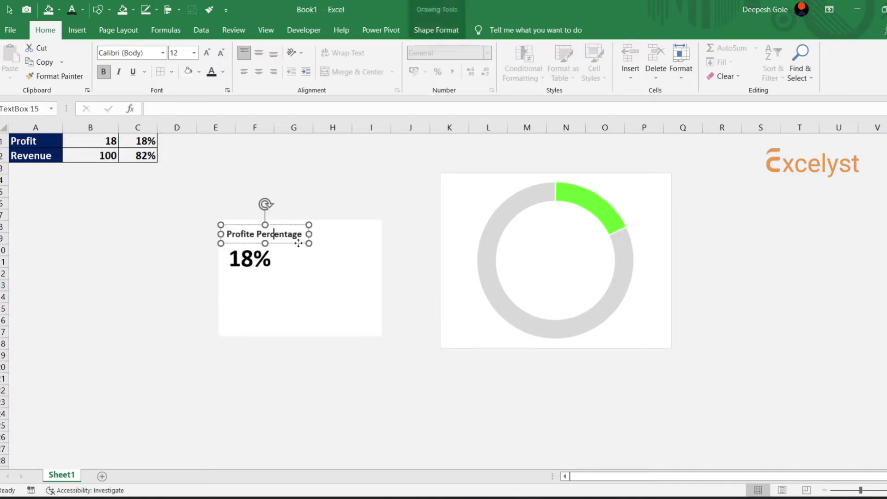
- Make a 10 pt very light grey 'Profite' caption under 18%, and copy the title lower in the card
{"action": "left_click_drag", "start_coordinate": [300, 248], "coordinate": [306, 292]}
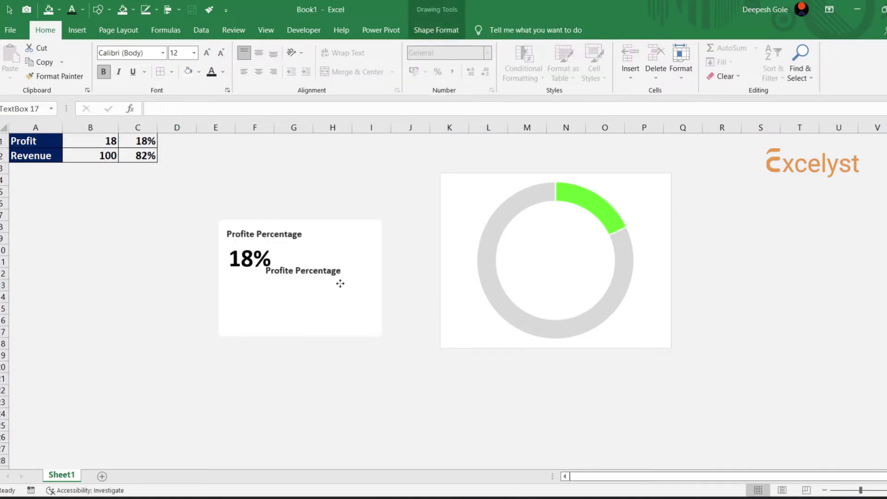
{"action": "double_click", "coordinate": [306, 292]}
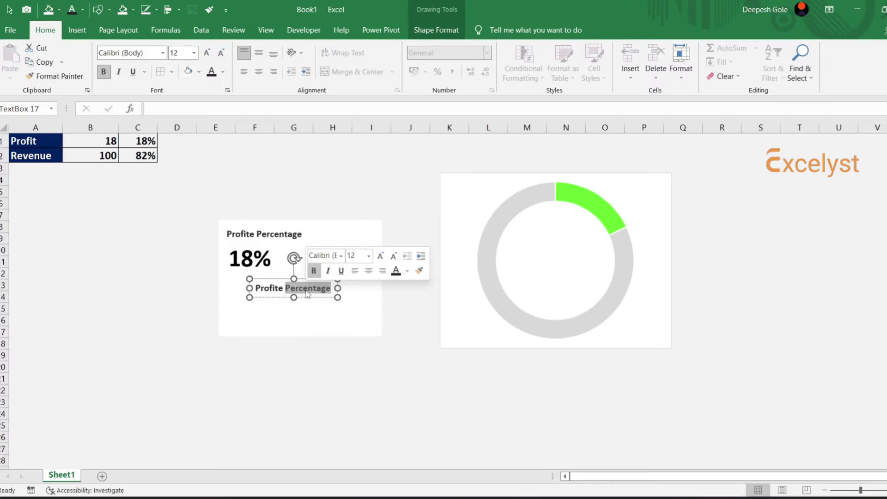
{"action": "key", "text": "BackSpace"}
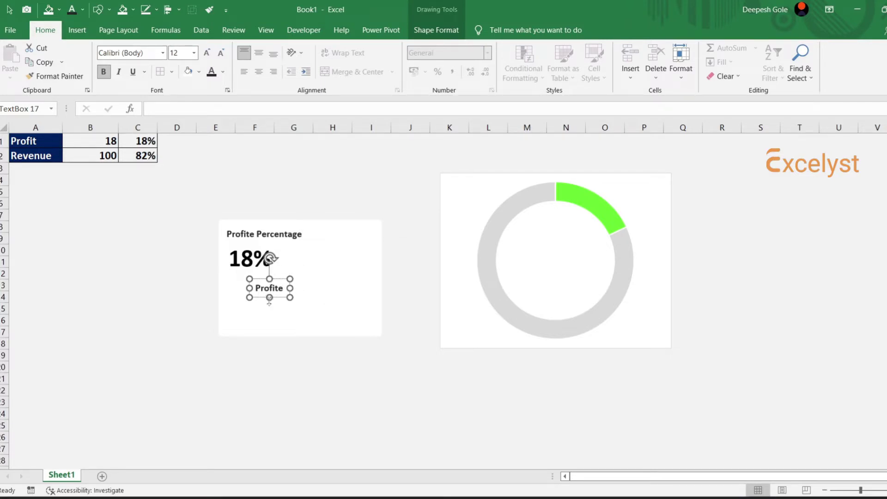
{"action": "left_click", "coordinate": [187, 51]}
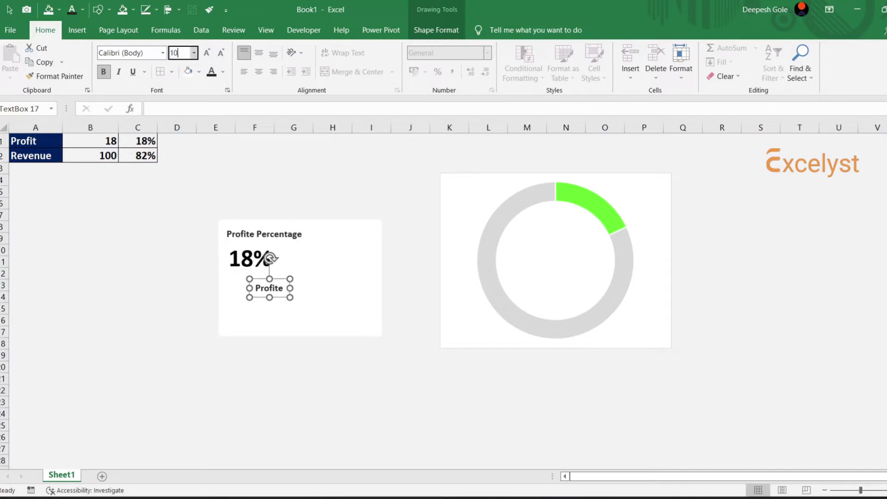
{"action": "type", "text": "10"}
{"action": "key", "text": "Return"}
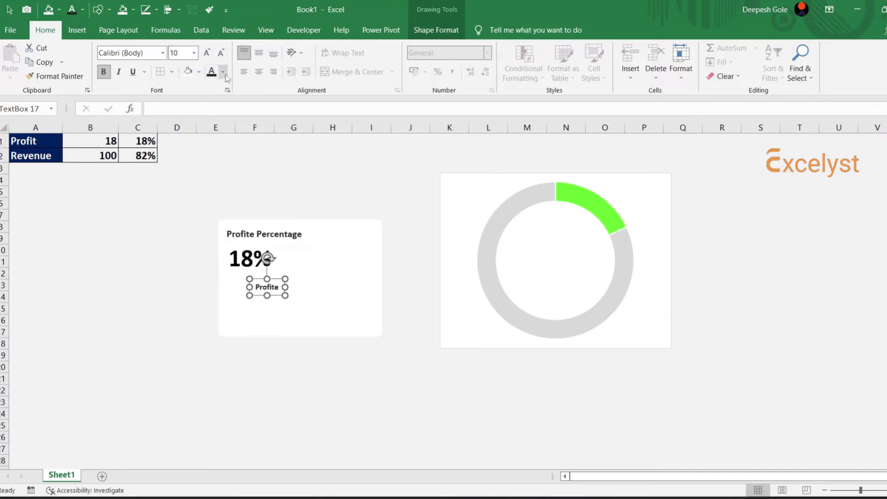
{"action": "left_click", "coordinate": [223, 71]}
{"action": "left_click", "coordinate": [211, 131]}
{"action": "left_click_drag", "start_coordinate": [278, 295], "coordinate": [254, 286]}
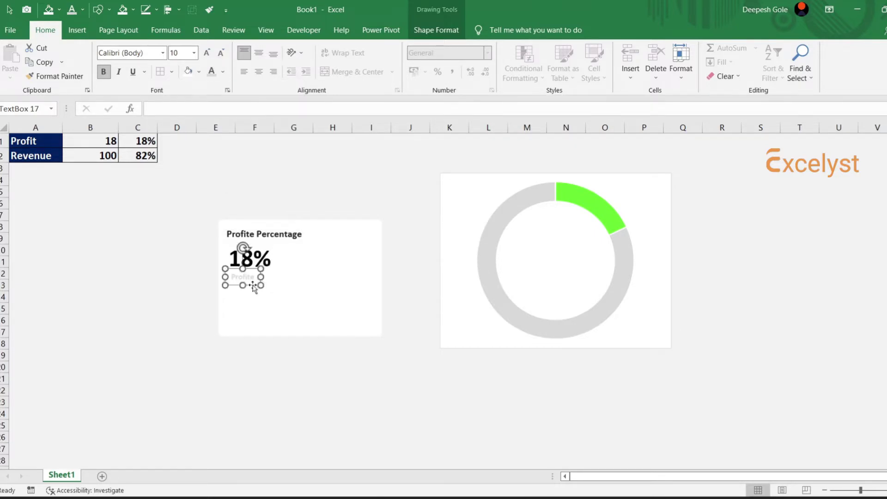
{"action": "left_click", "coordinate": [283, 236]}
{"action": "left_click_drag", "start_coordinate": [290, 242], "coordinate": [331, 319]}
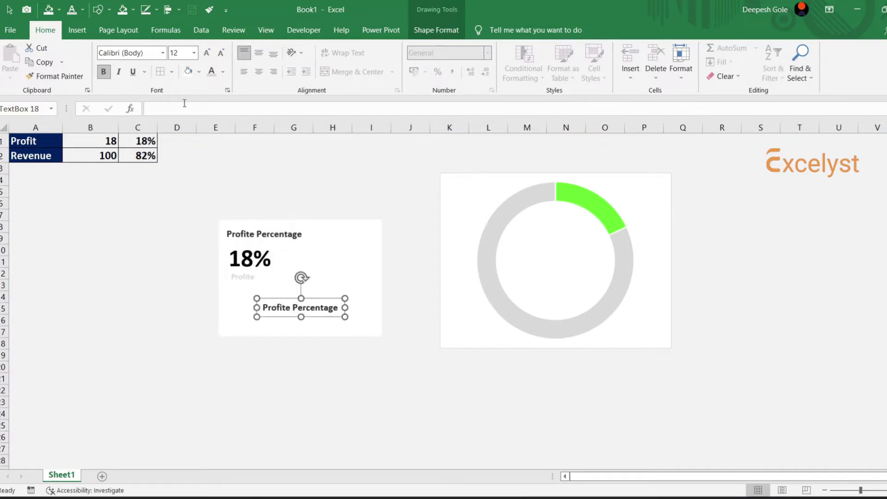
- Change the lower title copy and the faint caption both to read 'Profit'
{"action": "triple_click", "coordinate": [290, 308]}
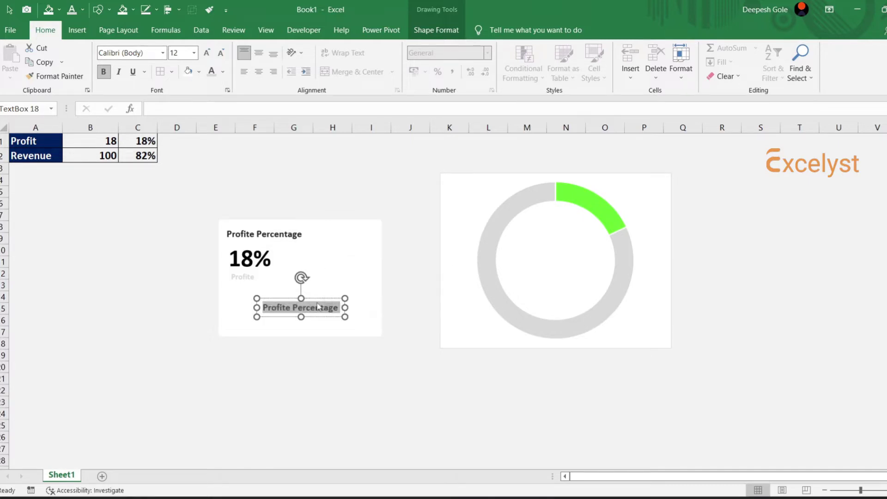
{"action": "type", "text": "Profit"}
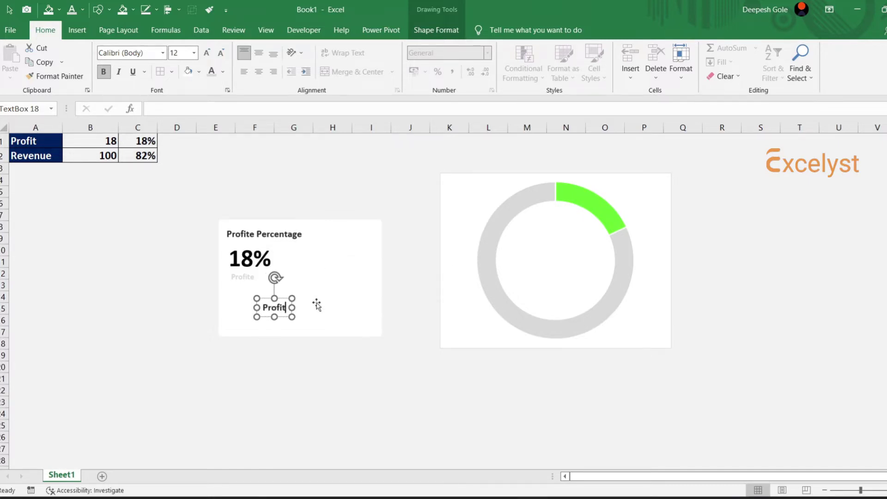
{"action": "type", "text": "e"}
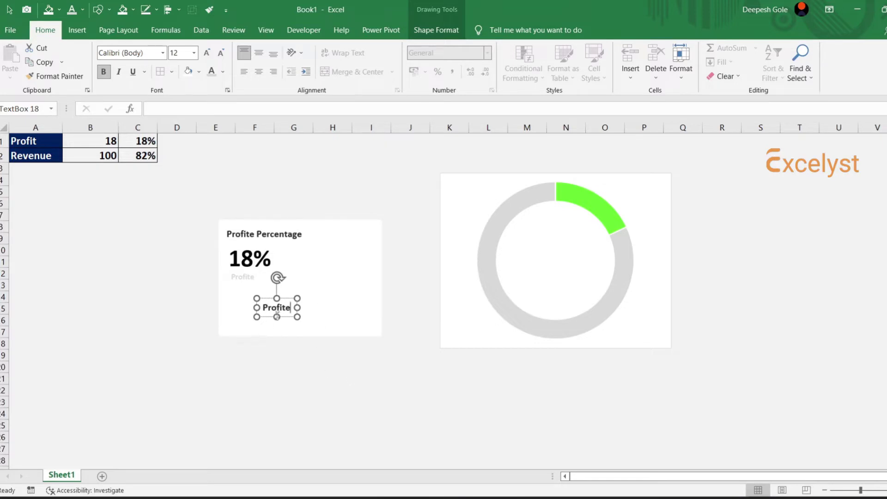
{"action": "key", "text": "BackSpace"}
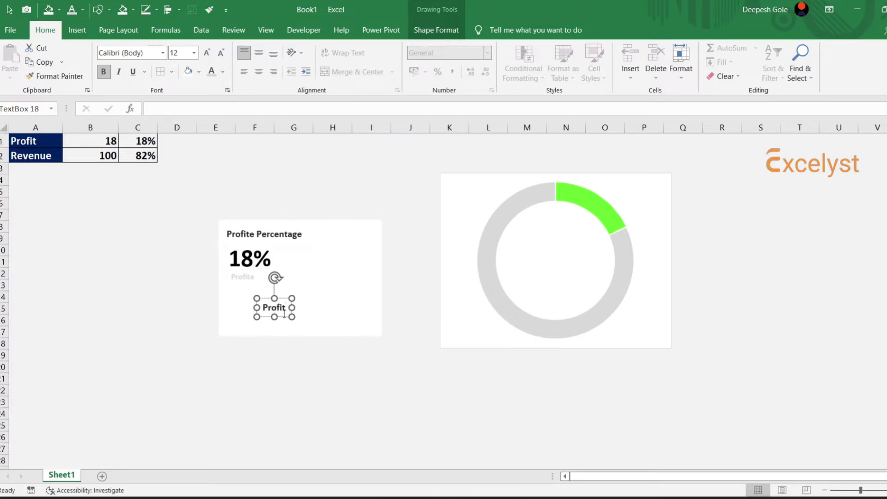
{"action": "left_click", "coordinate": [253, 278]}
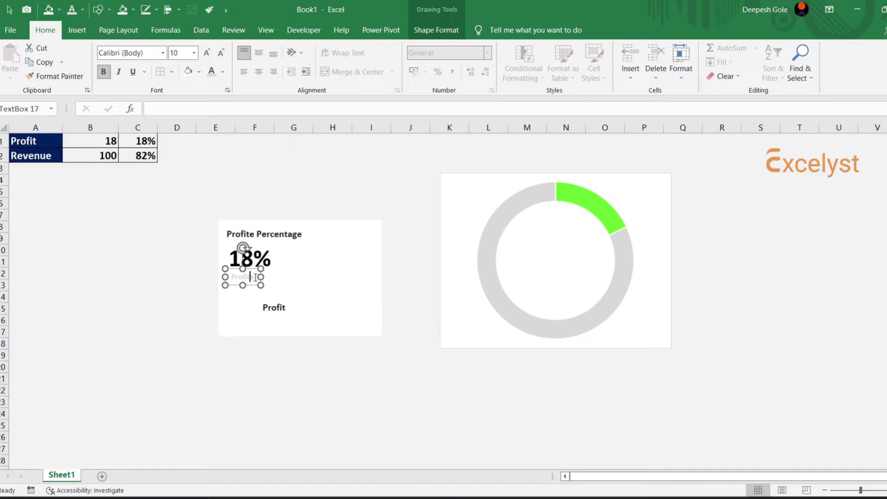
{"action": "key", "text": "BackSpace"}
- Give the Profit legend label dark 10 pt text and move it left in the card
{"action": "left_click", "coordinate": [281, 308]}
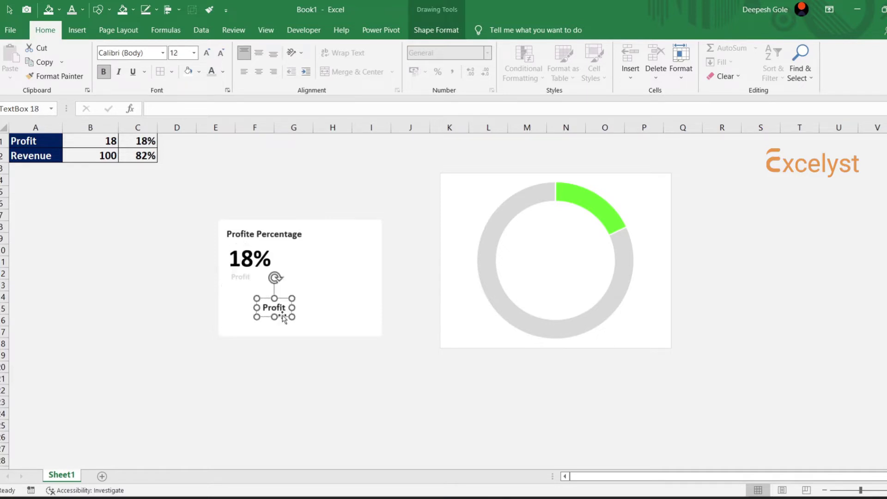
{"action": "left_click", "coordinate": [223, 72]}
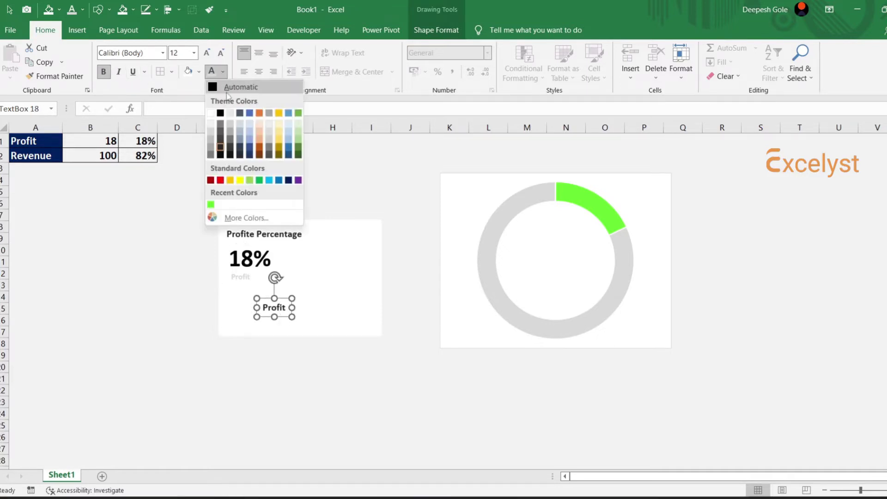
{"action": "left_click", "coordinate": [221, 148]}
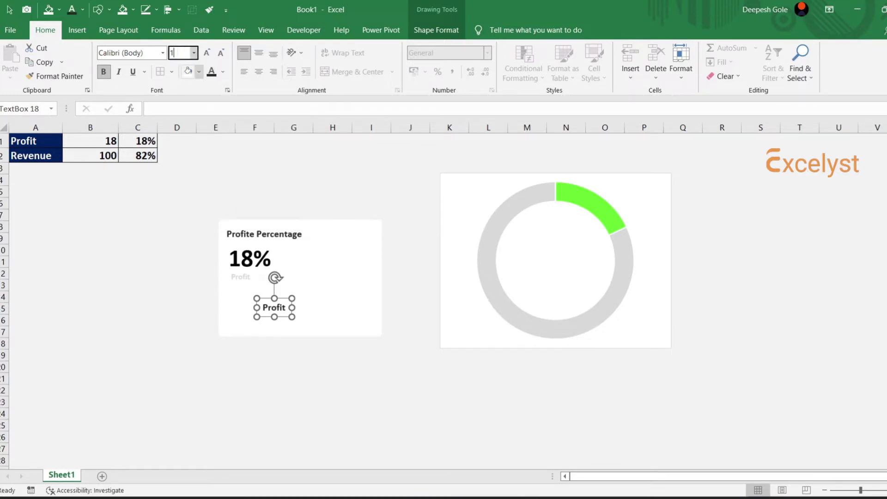
{"action": "type", "text": "0"}
{"action": "key", "text": "Return"}
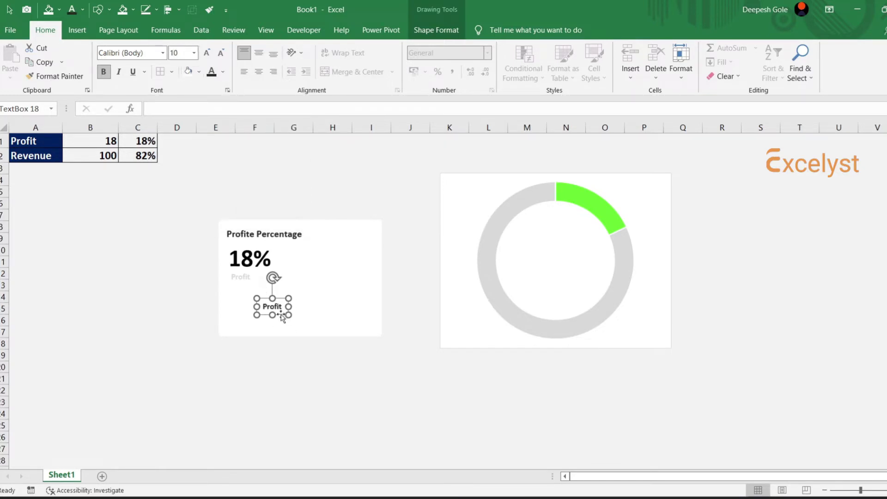
{"action": "left_click_drag", "start_coordinate": [282, 318], "coordinate": [263, 312]}
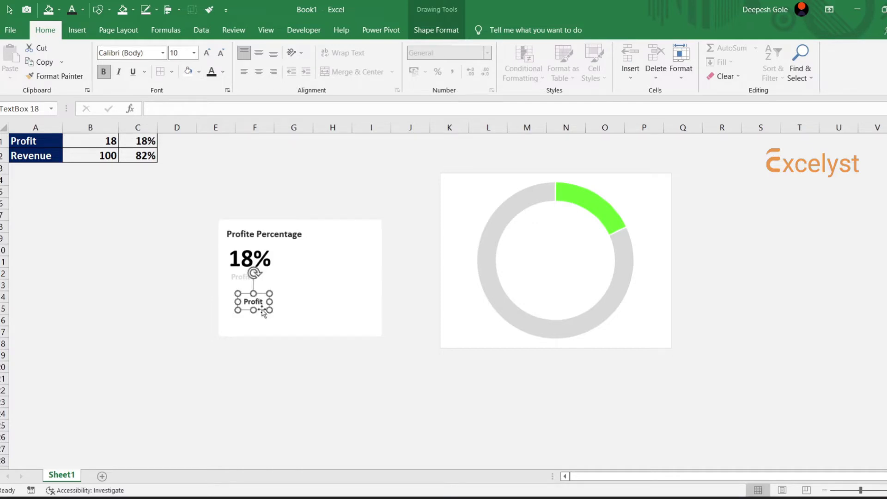
- Duplicate the label as 'Revenue' below it and left-align the Profit and Revenue labels
{"action": "key", "text": "ctrl+d"}
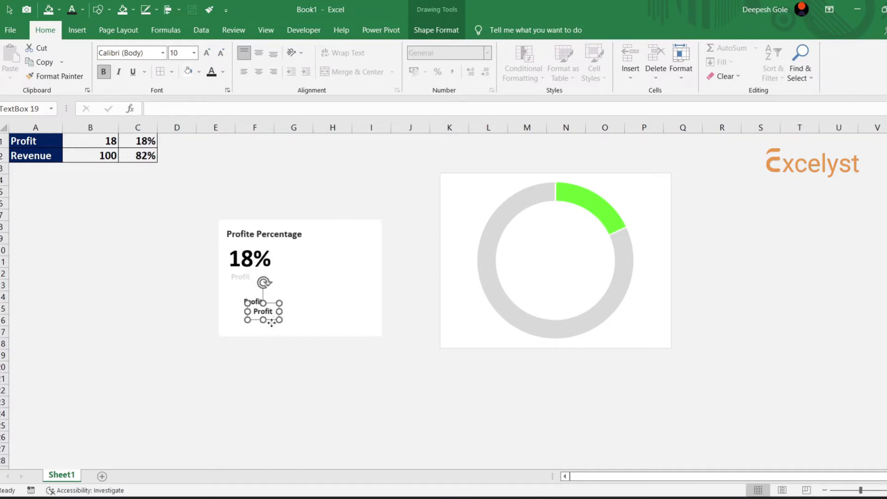
{"action": "left_click_drag", "start_coordinate": [271, 323], "coordinate": [263, 330]}
{"action": "double_click", "coordinate": [261, 322]}
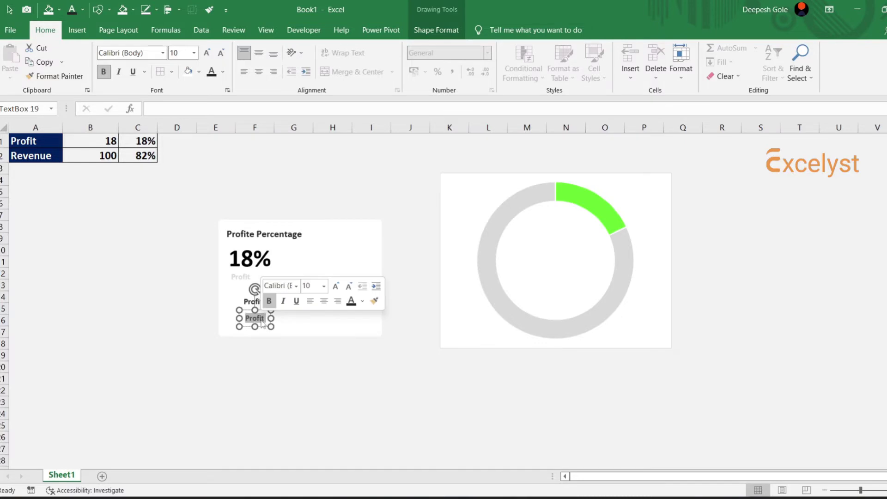
{"action": "type", "text": "Reven"}
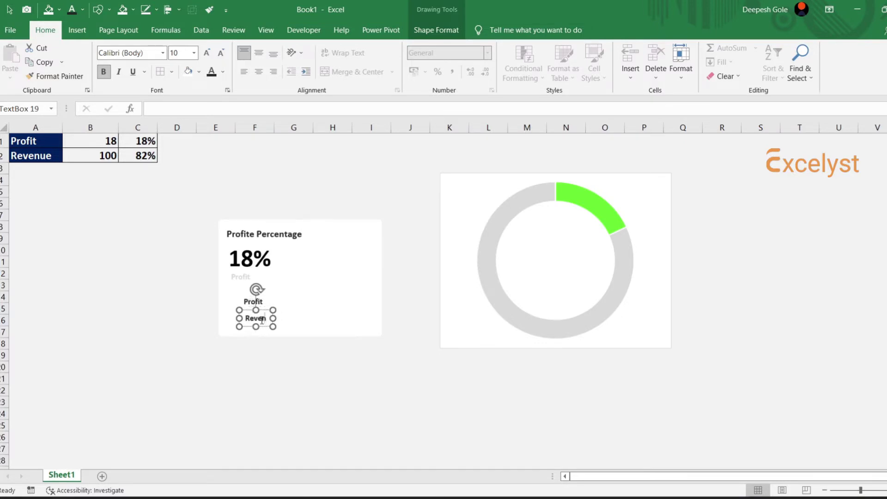
{"action": "type", "text": "ue"}
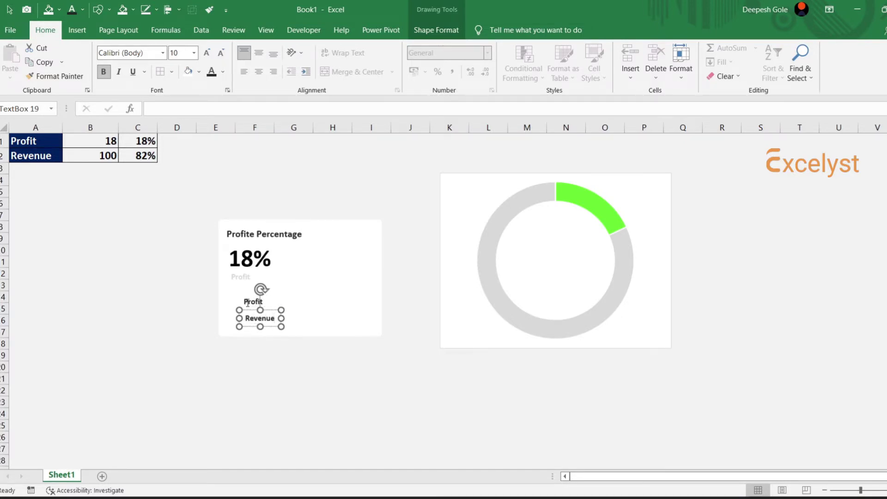
{"action": "left_click", "coordinate": [248, 303], "text": "shift"}
{"action": "left_click", "coordinate": [168, 10]}
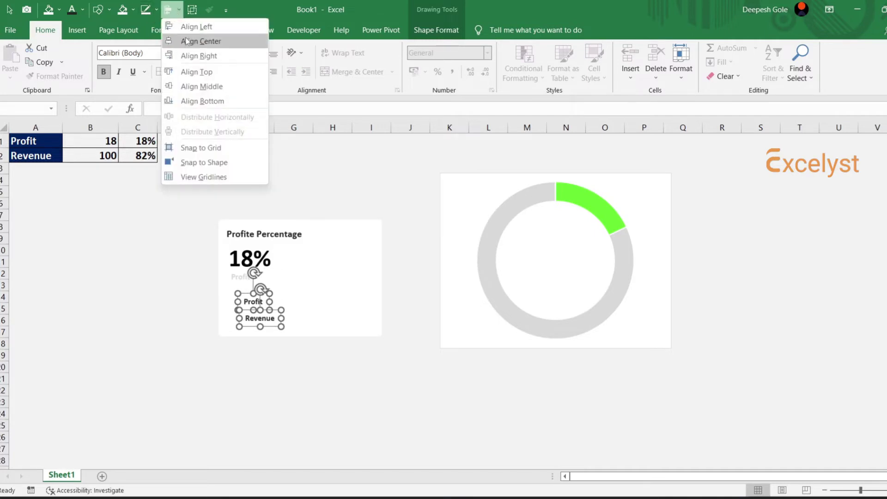
{"action": "left_click", "coordinate": [196, 27]}
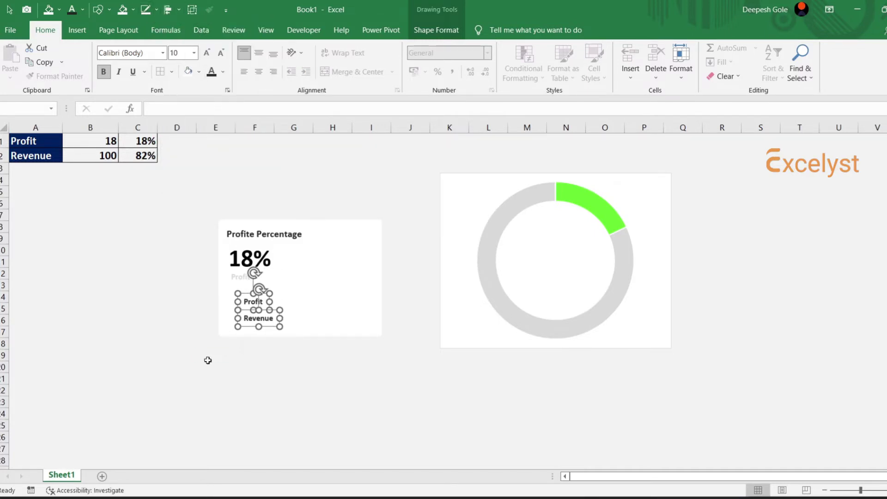
{"action": "left_click", "coordinate": [208, 360]}
- Insert a 0.1" by 0.1" rectangle and place it beside the Profit label
{"action": "left_click", "coordinate": [77, 30]}
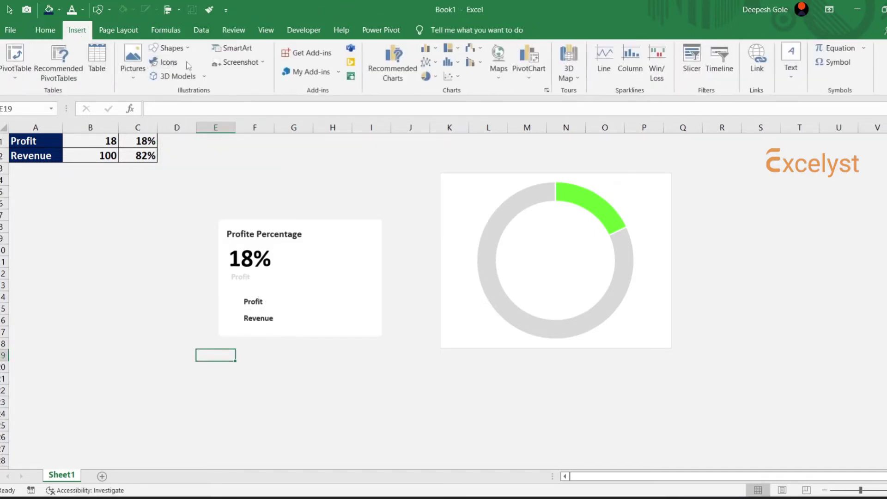
{"action": "left_click", "coordinate": [172, 48]}
{"action": "left_click", "coordinate": [207, 79]}
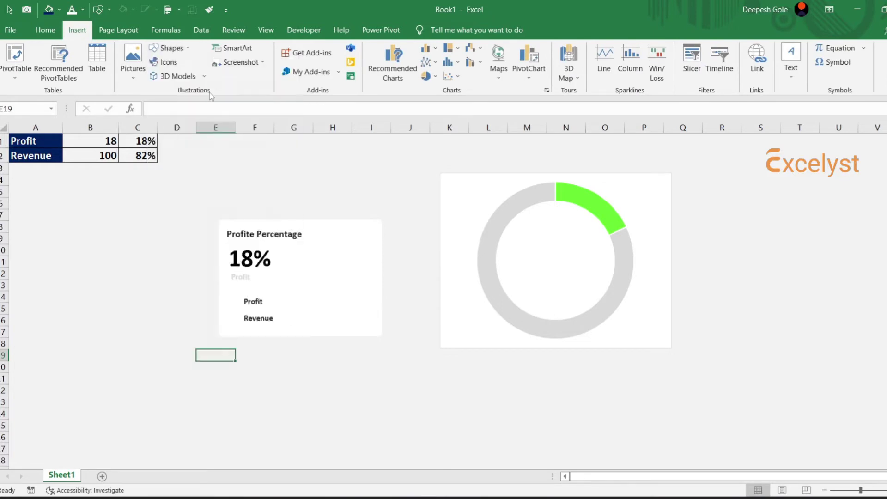
{"action": "left_click", "coordinate": [142, 268]}
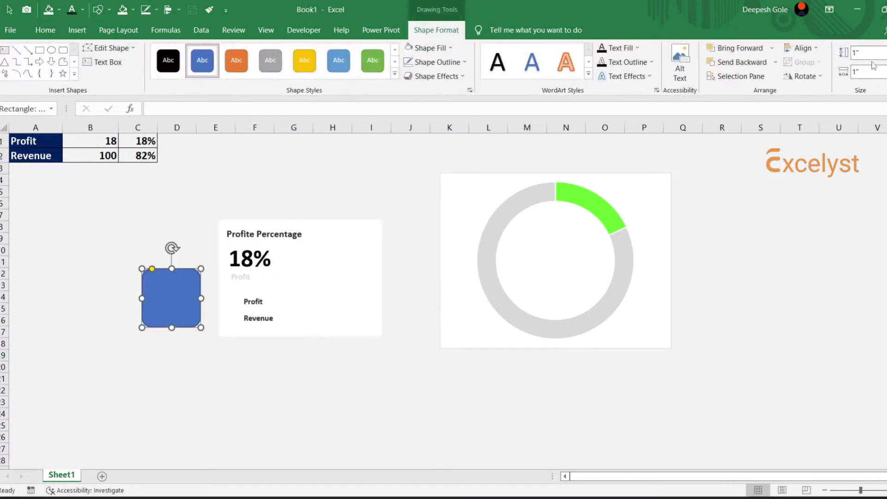
{"action": "left_click", "coordinate": [865, 52]}
{"action": "type", "text": ".1"}
{"action": "left_click", "coordinate": [875, 71]}
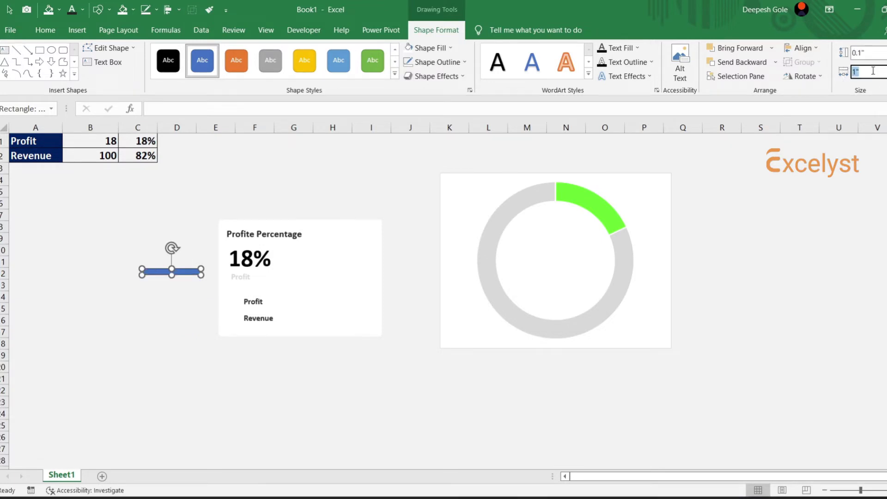
{"action": "key", "text": "Return"}
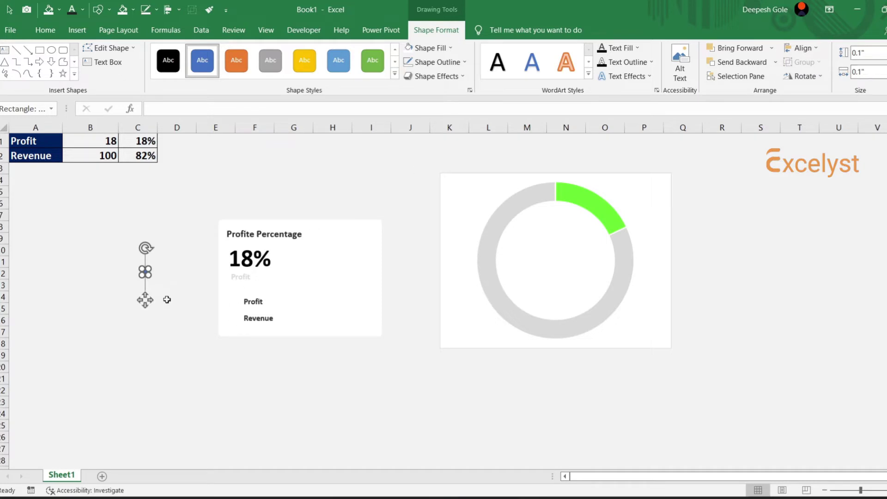
{"action": "left_click_drag", "start_coordinate": [157, 306], "coordinate": [240, 334]}
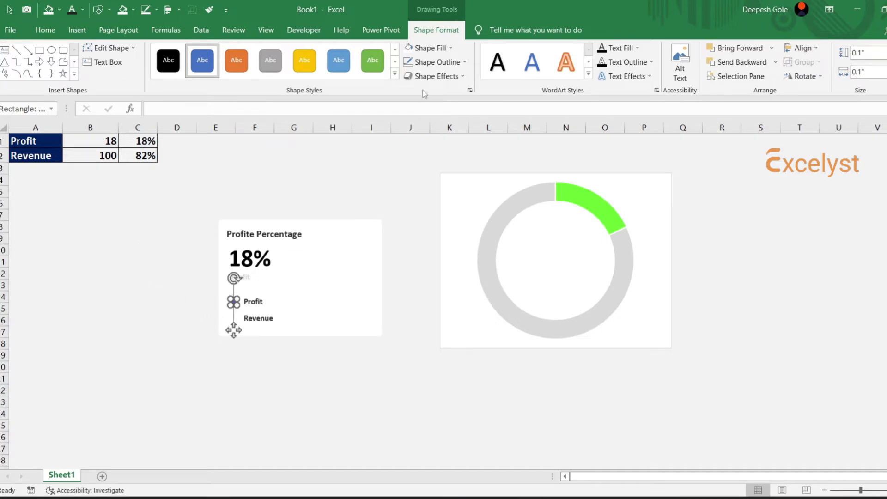
- Remove the square's outline and fill it with the recent green
{"action": "left_click", "coordinate": [434, 62]}
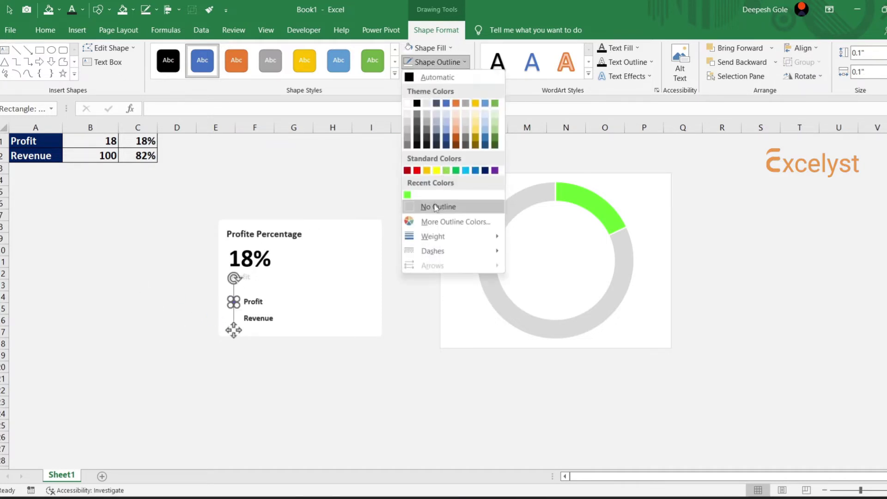
{"action": "left_click", "coordinate": [437, 205]}
{"action": "left_click", "coordinate": [449, 50]}
{"action": "left_click", "coordinate": [408, 180]}
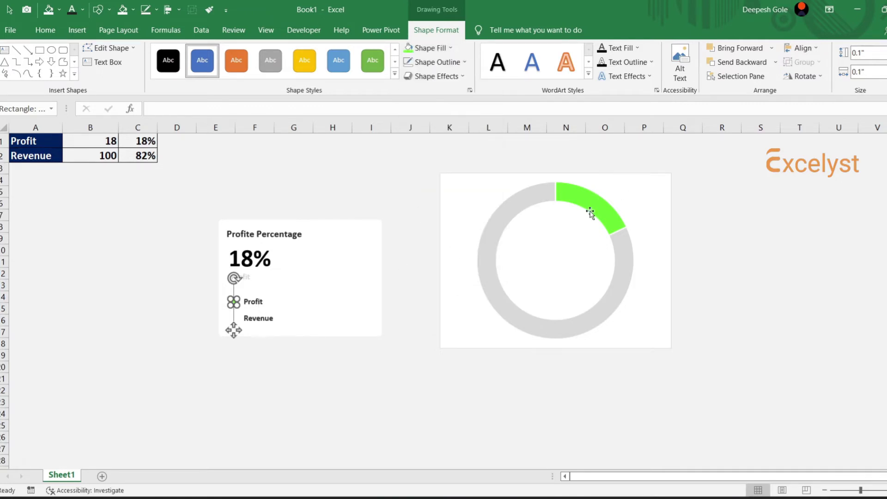
{"action": "left_click_drag", "start_coordinate": [234, 330], "coordinate": [237, 332]}
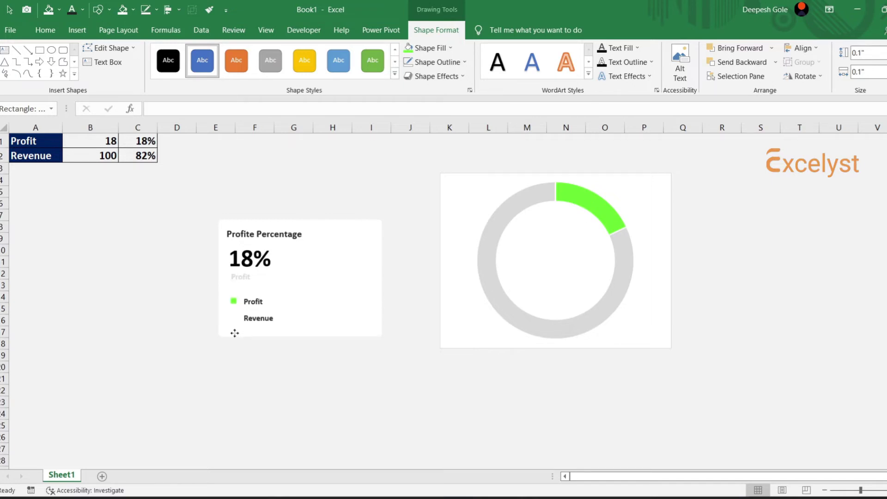
- Ctrl-drag a copy of the green square beside Revenue and give it a light shade
{"action": "left_click", "coordinate": [235, 333]}
{"action": "mouse_move", "coordinate": [235, 330]}
{"action": "left_mouse_down"}
{"action": "mouse_move", "coordinate": [243, 339]}
{"action": "mouse_move", "coordinate": [234, 345]}
{"action": "left_mouse_up"}
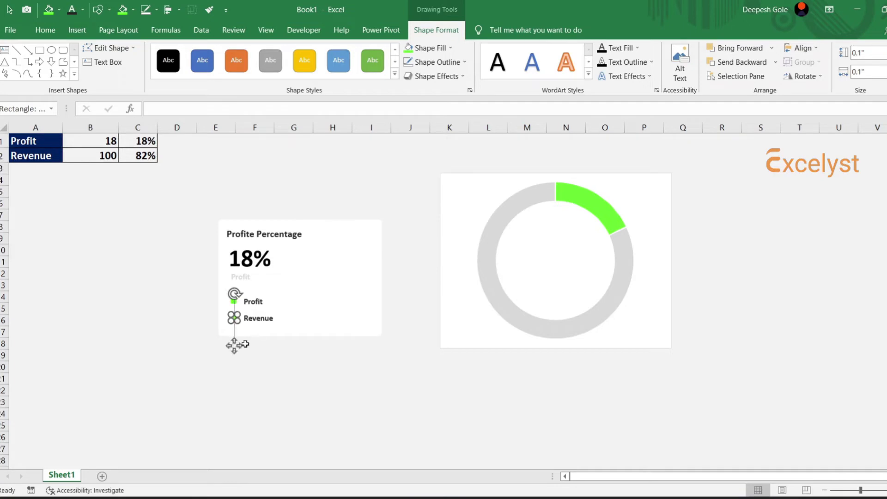
{"action": "left_click", "coordinate": [427, 48]}
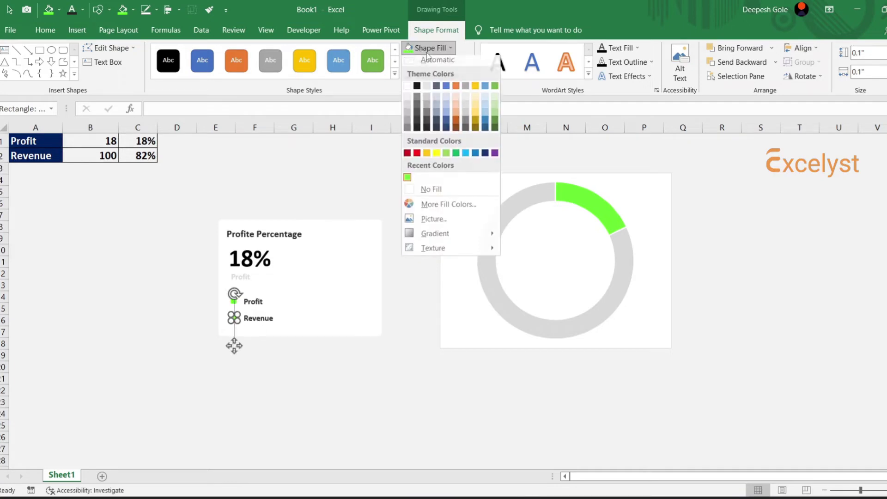
{"action": "left_click", "coordinate": [411, 104]}
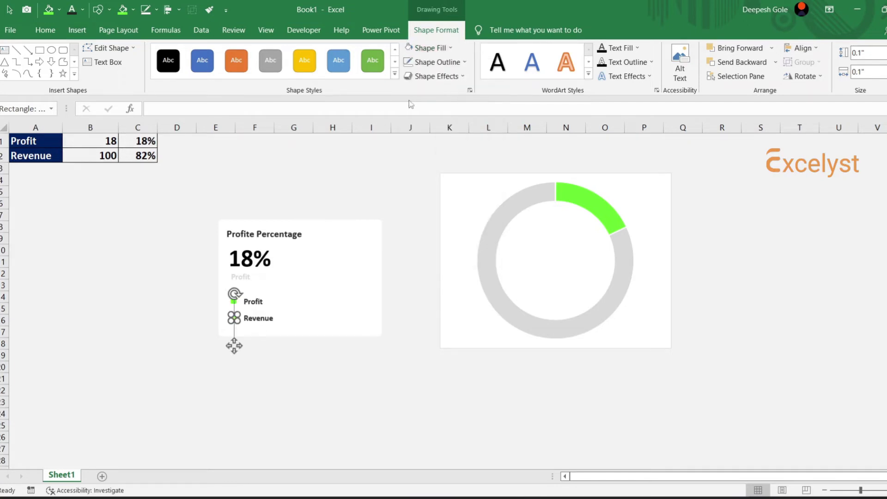
- Recolour the Revenue marker light grey
{"action": "left_click", "coordinate": [175, 310]}
{"action": "left_click", "coordinate": [235, 301]}
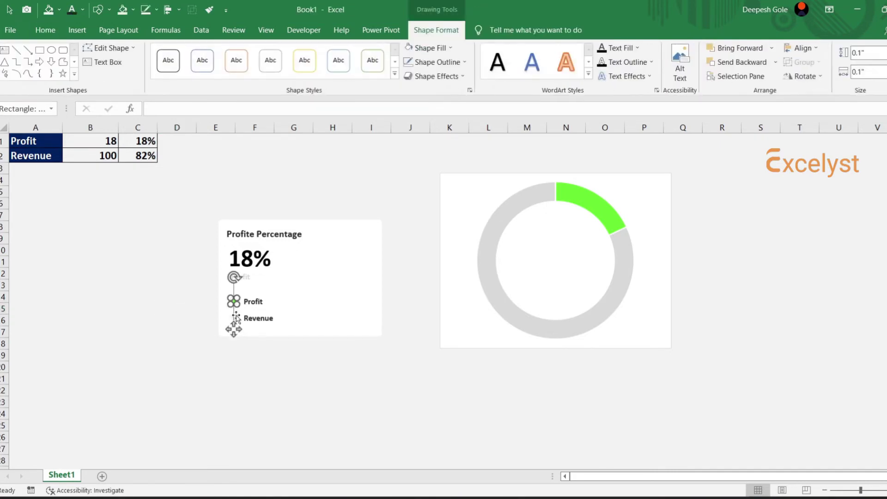
{"action": "left_click", "coordinate": [234, 318], "text": "ctrl"}
{"action": "left_click", "coordinate": [234, 346], "text": "ctrl"}
{"action": "left_click", "coordinate": [249, 352]}
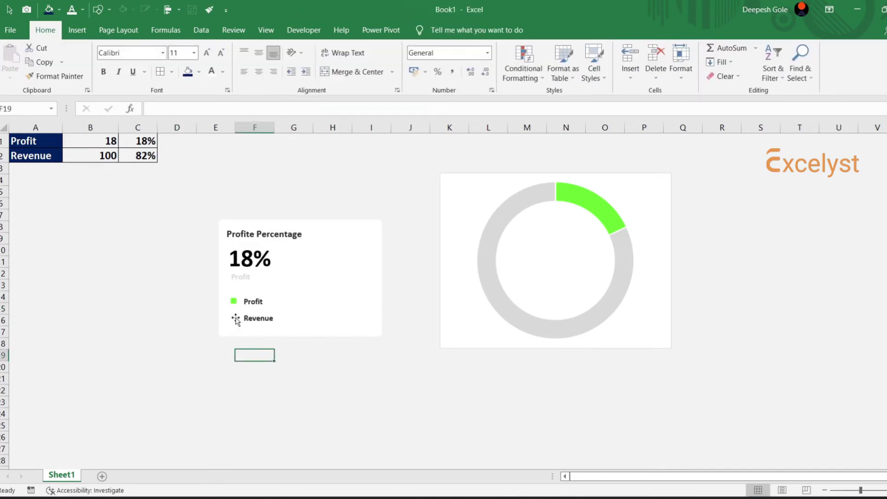
{"action": "left_click", "coordinate": [234, 302]}
{"action": "left_click", "coordinate": [234, 317], "text": "ctrl"}
{"action": "left_click", "coordinate": [233, 346], "text": "ctrl"}
{"action": "left_click", "coordinate": [443, 49]}
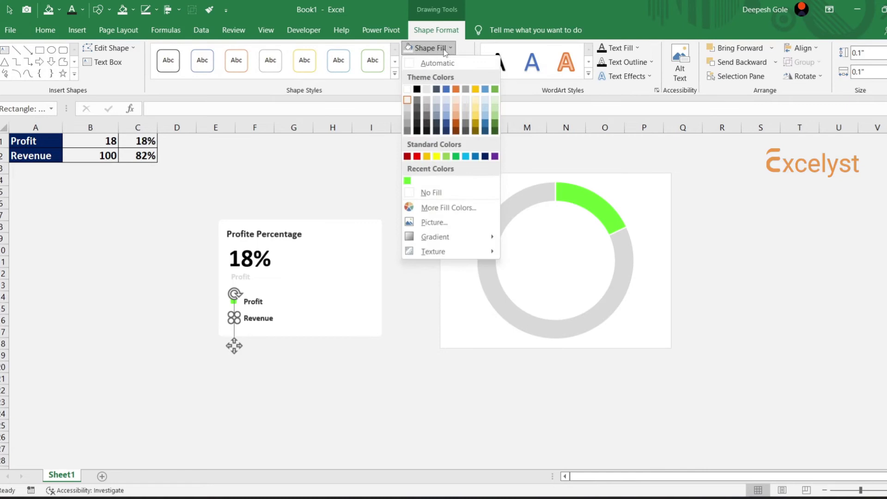
{"action": "left_click", "coordinate": [408, 102]}
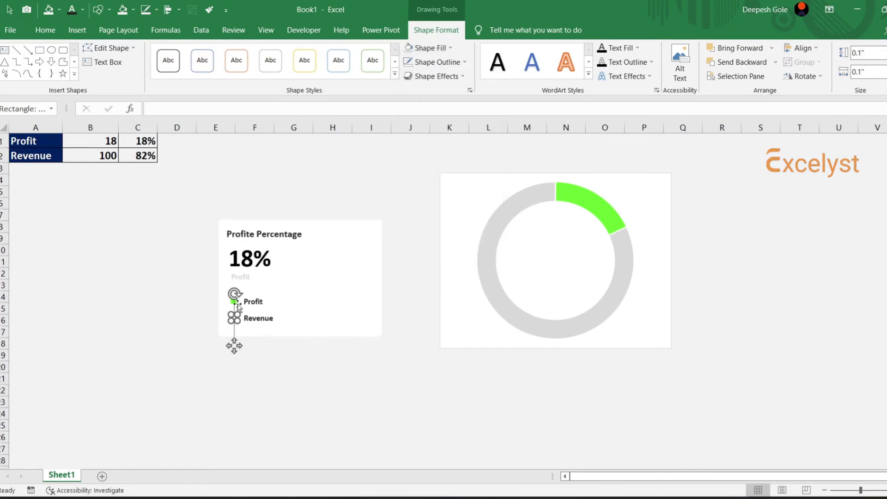
- Left-align the markers with the Profit subtitle and nudge the Profit and Revenue labels left
{"action": "left_click", "coordinate": [238, 276], "text": "ctrl"}
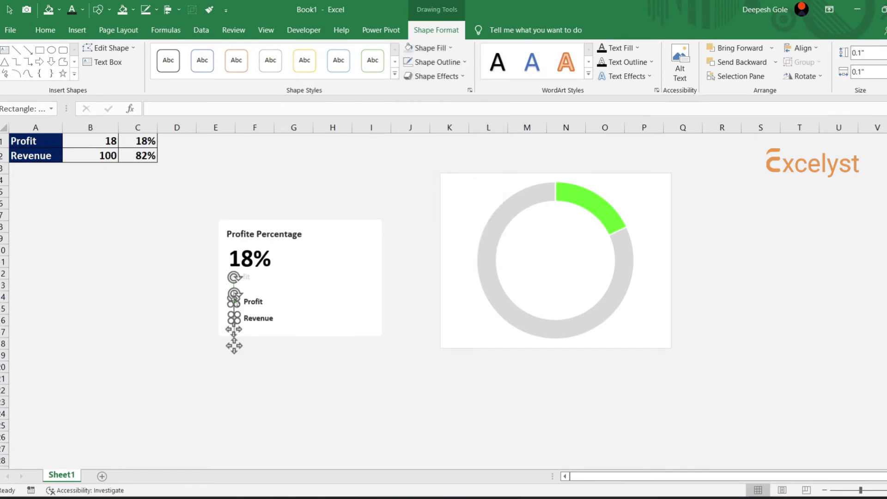
{"action": "left_click", "coordinate": [820, 55]}
{"action": "left_click", "coordinate": [825, 66]}
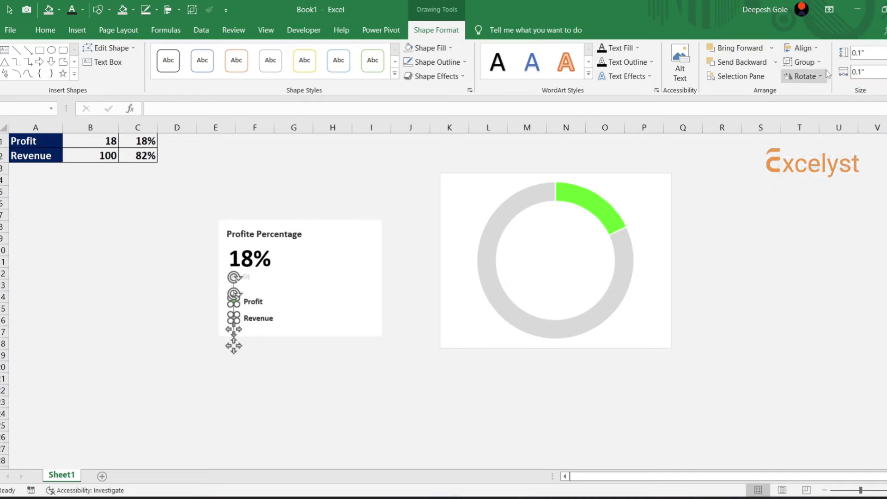
{"action": "left_click", "coordinate": [304, 379]}
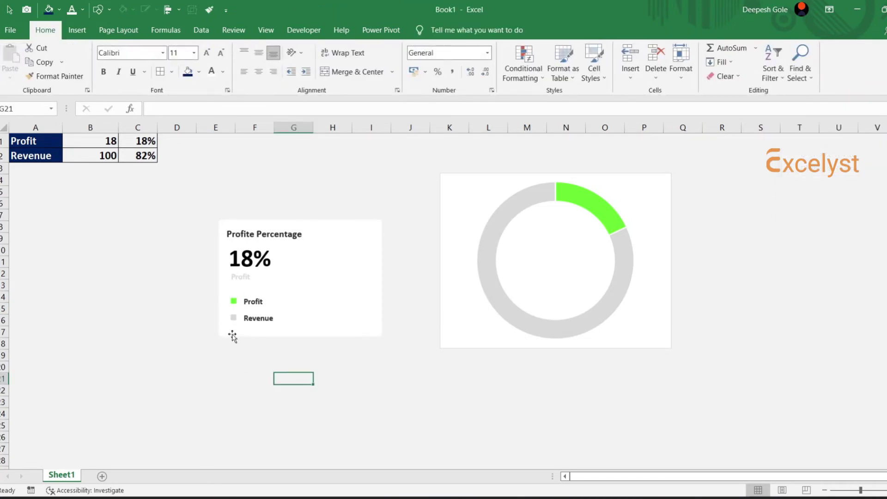
{"action": "left_click", "coordinate": [258, 320]}
{"action": "left_click", "coordinate": [254, 301], "text": "ctrl"}
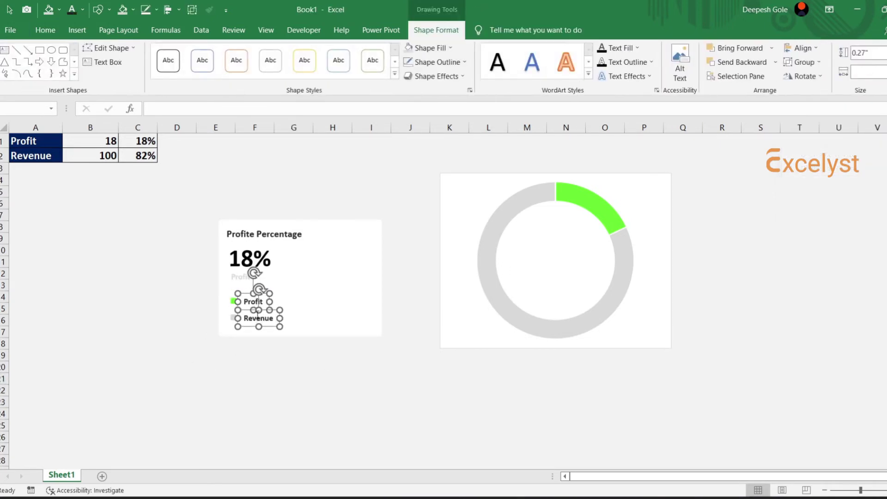
{"action": "left_click_drag", "start_coordinate": [248, 309], "coordinate": [246, 309]}
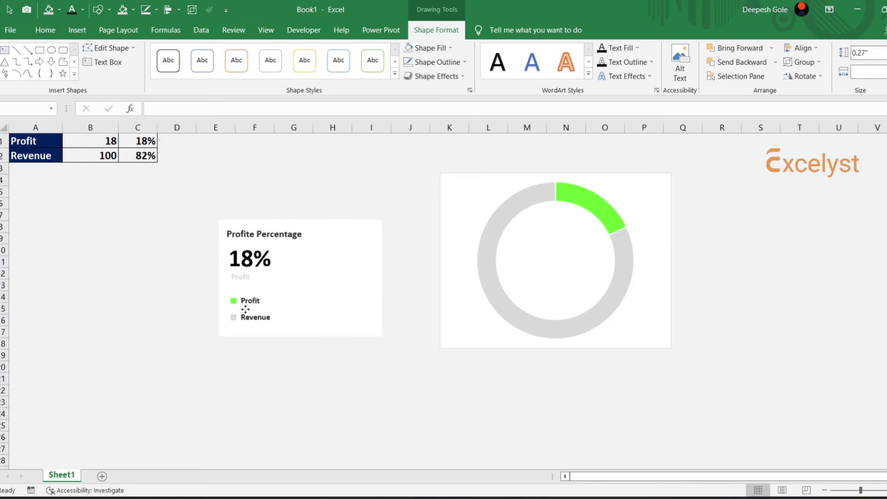
{"action": "left_click", "coordinate": [247, 378]}
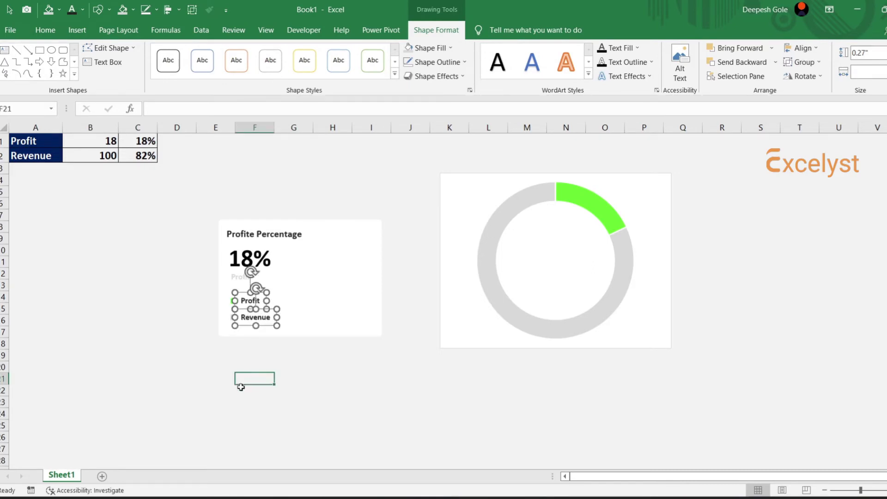
- Move the doughnut chart onto the card, bring it to front, with no fill and no outline
{"action": "left_click", "coordinate": [499, 347]}
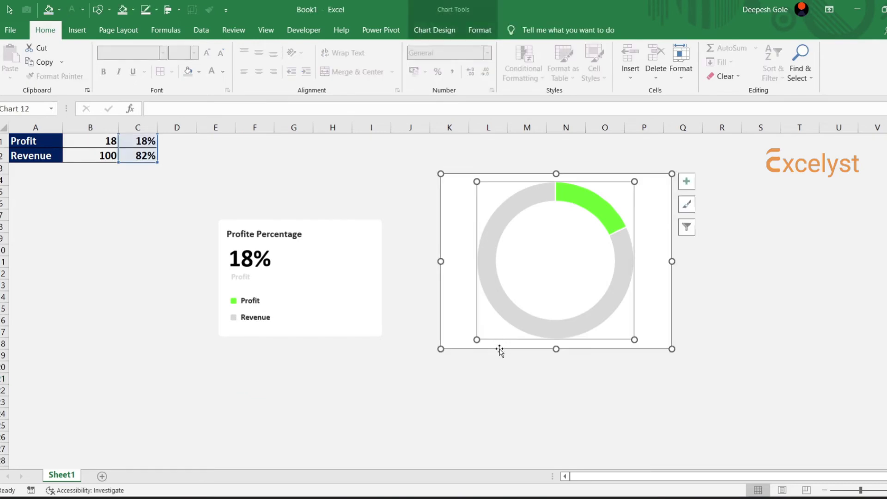
{"action": "left_click_drag", "start_coordinate": [509, 350], "coordinate": [408, 375]}
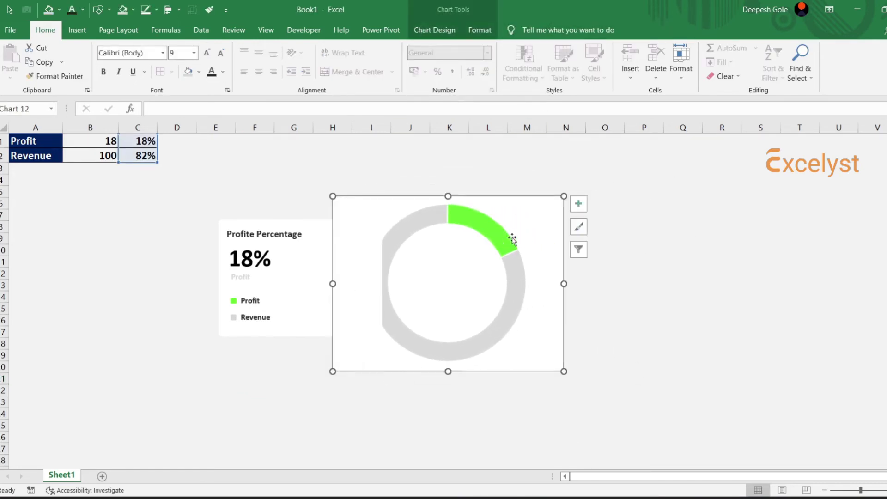
{"action": "left_click_drag", "start_coordinate": [531, 198], "coordinate": [560, 196]}
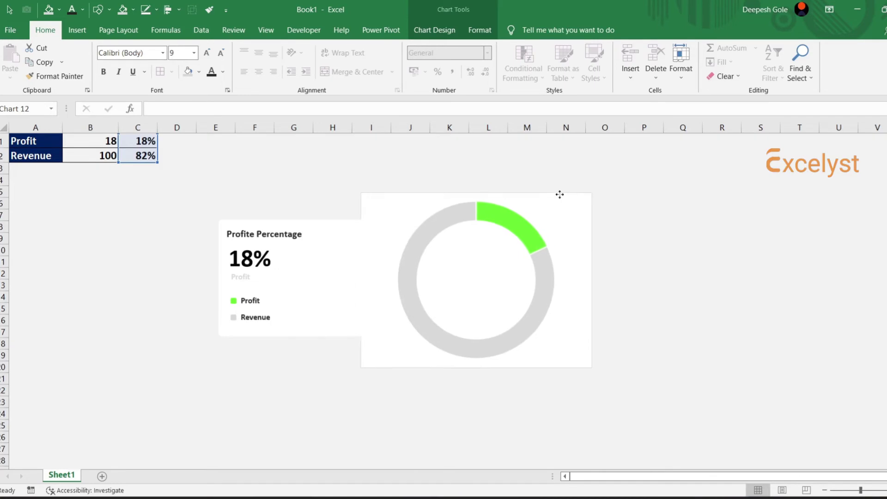
{"action": "left_click", "coordinate": [475, 30]}
{"action": "left_click", "coordinate": [763, 48]}
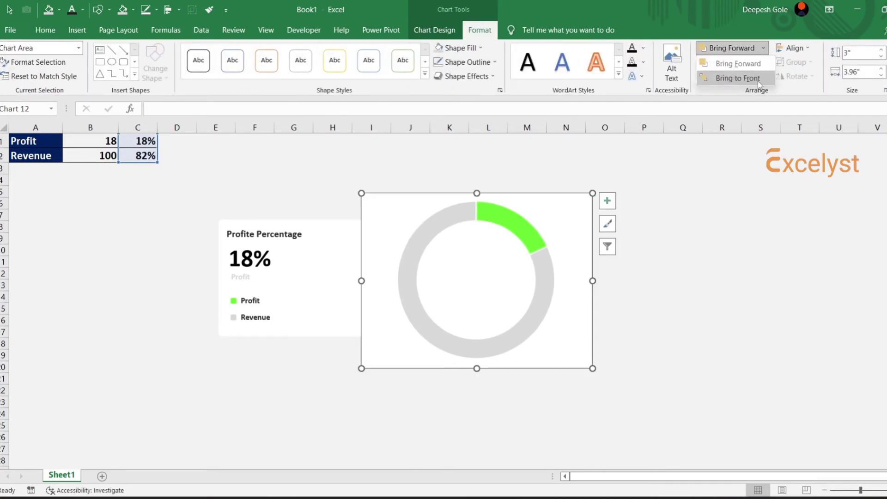
{"action": "left_click", "coordinate": [747, 79]}
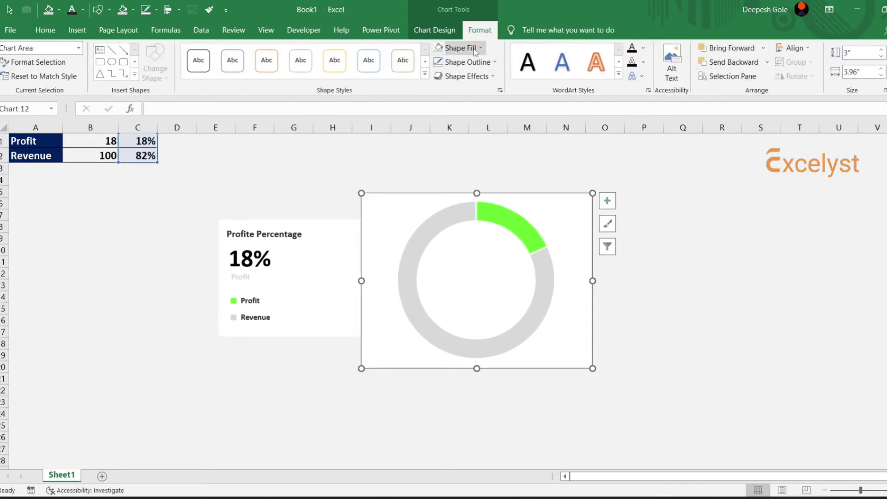
{"action": "left_click", "coordinate": [459, 48]}
{"action": "left_click", "coordinate": [461, 192]}
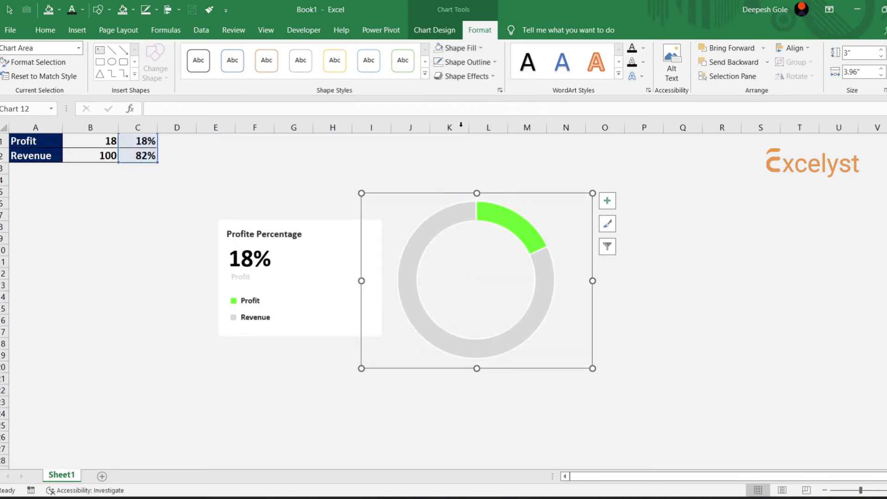
{"action": "left_click", "coordinate": [462, 61]}
{"action": "left_click", "coordinate": [475, 206]}
- Resize the chart to 1.68" by 1.93" and place it on the card's right side
{"action": "left_click", "coordinate": [858, 51]}
{"action": "type", "text": "1.68"}
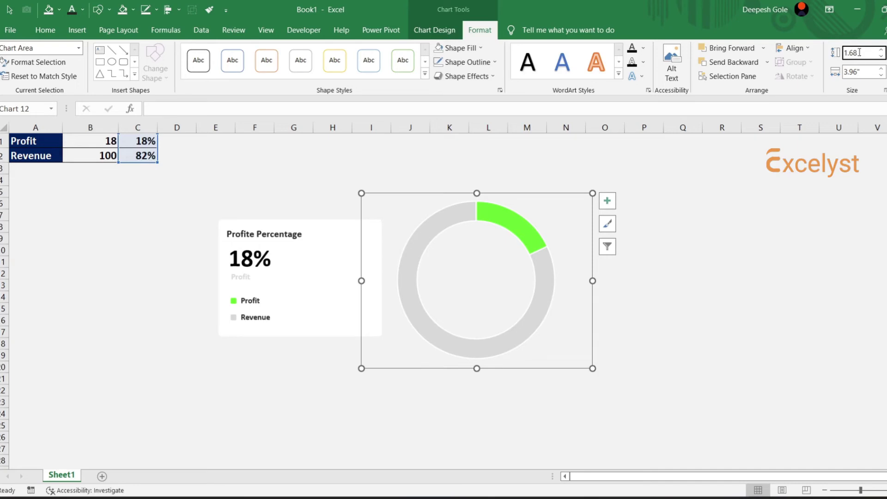
{"action": "key", "text": "Tab"}
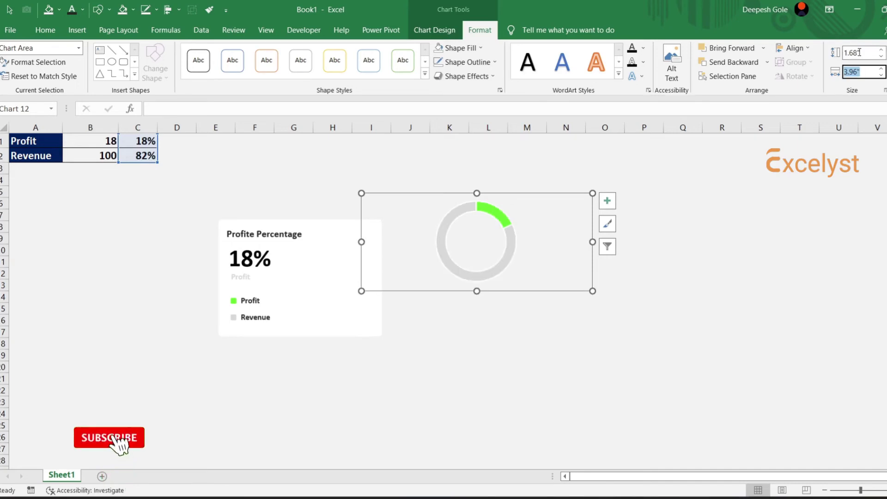
{"action": "type", "text": "1"}
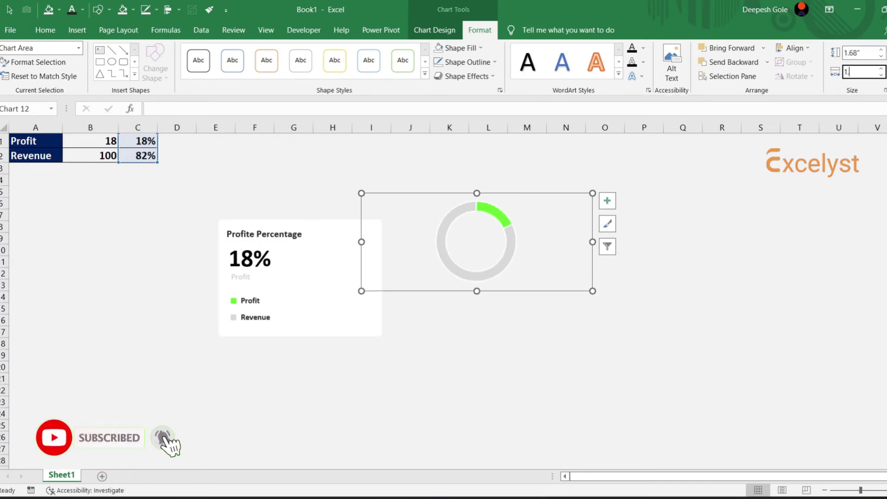
{"action": "type", "text": ".93"}
{"action": "key", "text": "Return"}
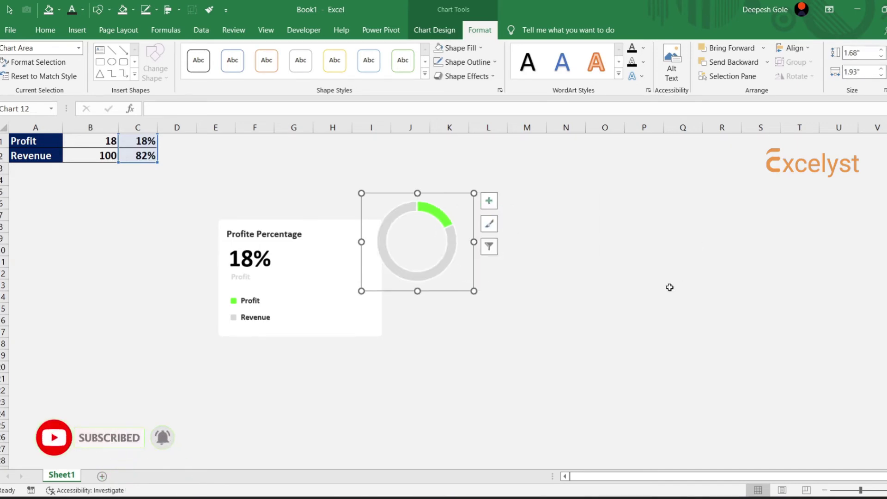
{"action": "left_click_drag", "start_coordinate": [465, 292], "coordinate": [370, 331]}
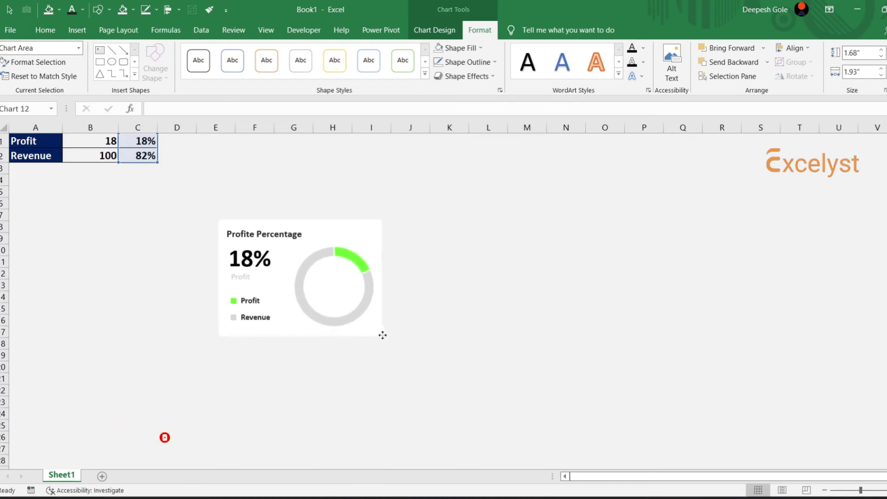
- In Format Data Series, reduce the doughnut hole size from 75% to 65%
{"action": "left_click", "coordinate": [359, 319]}
{"action": "right_click", "coordinate": [359, 318]}
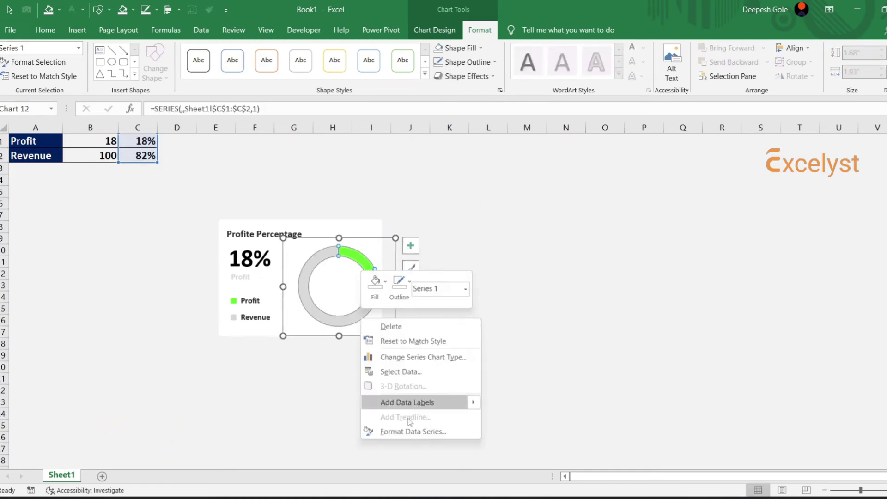
{"action": "left_click", "coordinate": [408, 431]}
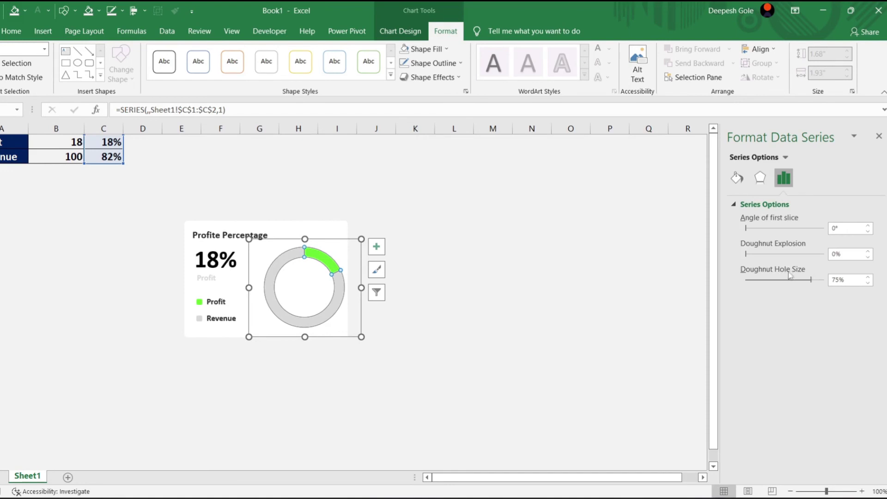
{"action": "left_click", "coordinate": [803, 280]}
{"action": "type", "text": "65"}
{"action": "key", "text": "Return"}
{"action": "left_click", "coordinate": [406, 348]}
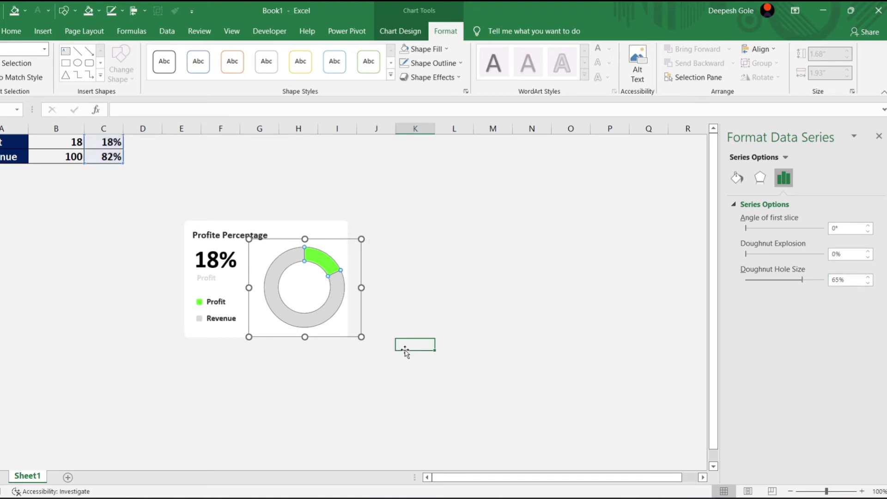
{"action": "left_click", "coordinate": [331, 315]}
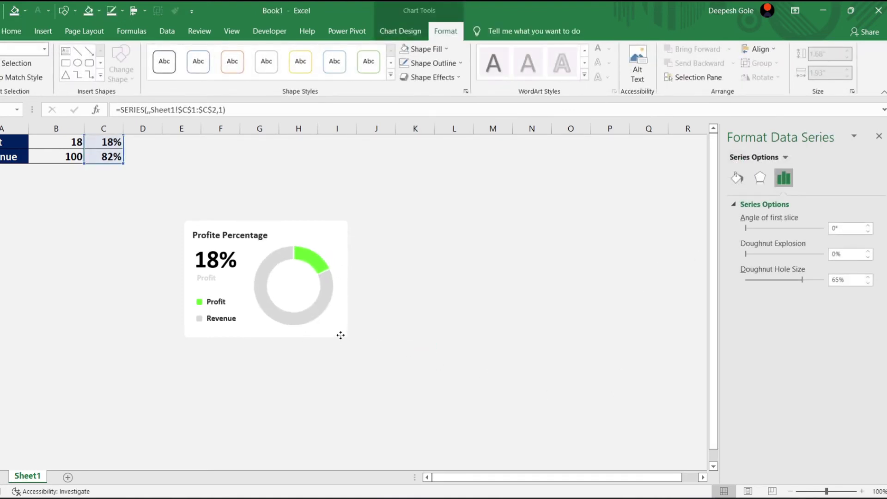
{"action": "left_click", "coordinate": [344, 334]}
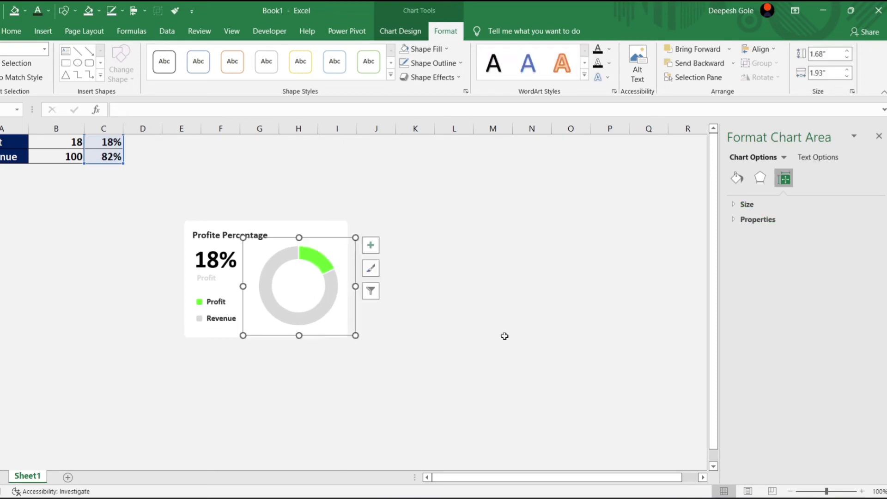
{"action": "left_click", "coordinate": [494, 333]}
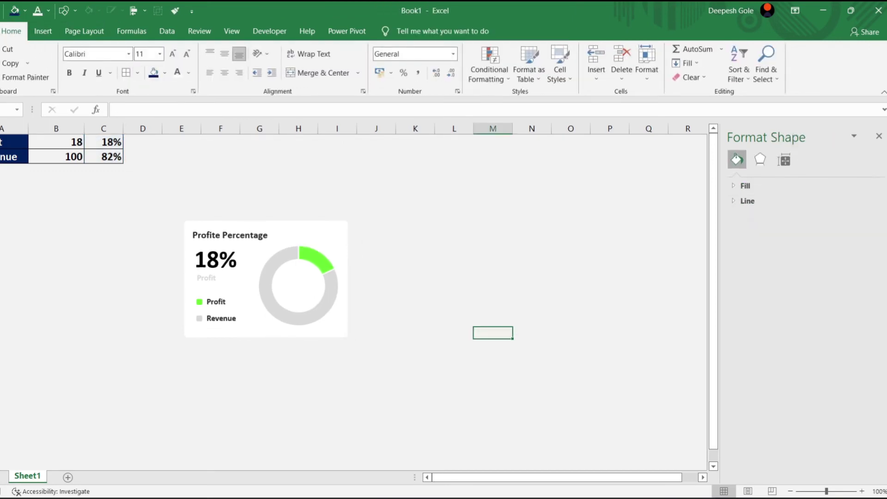
- Give the white card a Center outer shadow preset softened to 84% transparency
{"action": "left_click", "coordinate": [338, 230]}
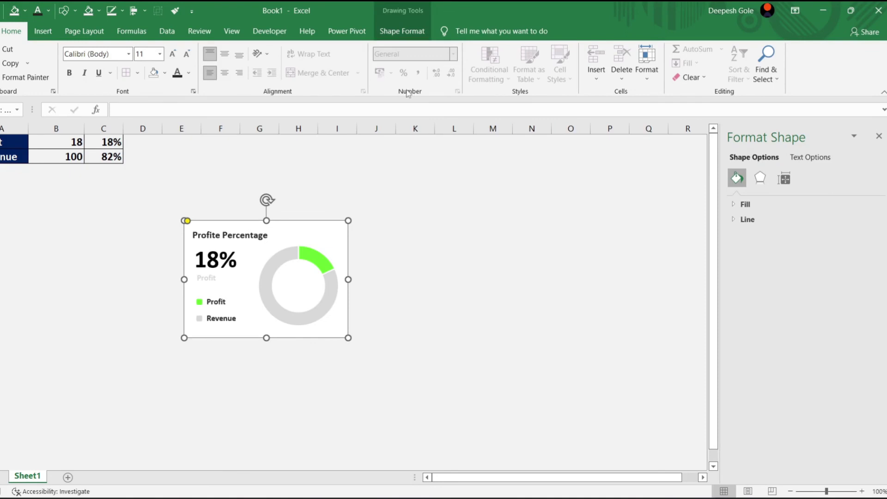
{"action": "left_click", "coordinate": [766, 183]}
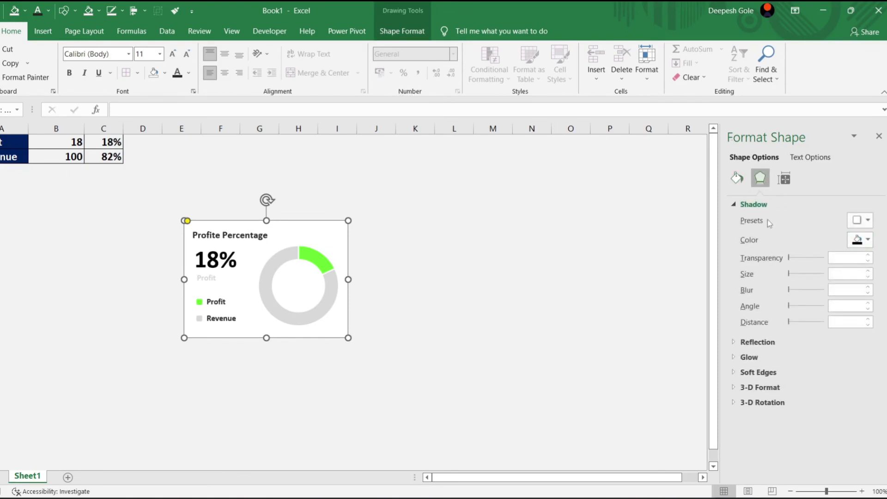
{"action": "left_click", "coordinate": [867, 230]}
{"action": "left_click", "coordinate": [832, 341]}
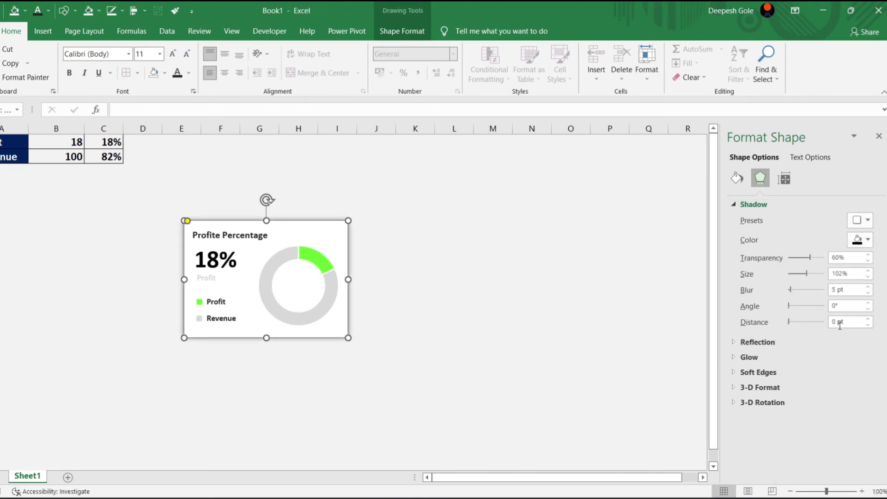
{"action": "left_click_drag", "start_coordinate": [809, 257], "coordinate": [818, 259]}
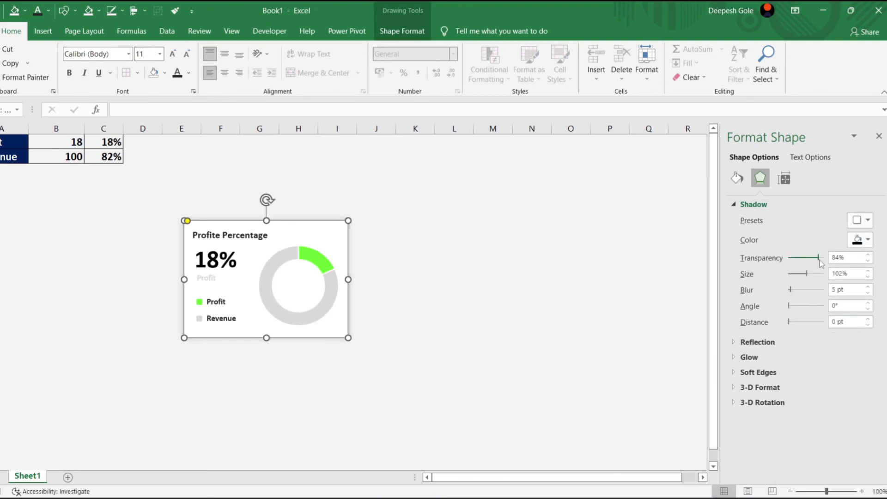
{"action": "left_click", "coordinate": [878, 136]}
{"action": "left_click", "coordinate": [558, 305]}
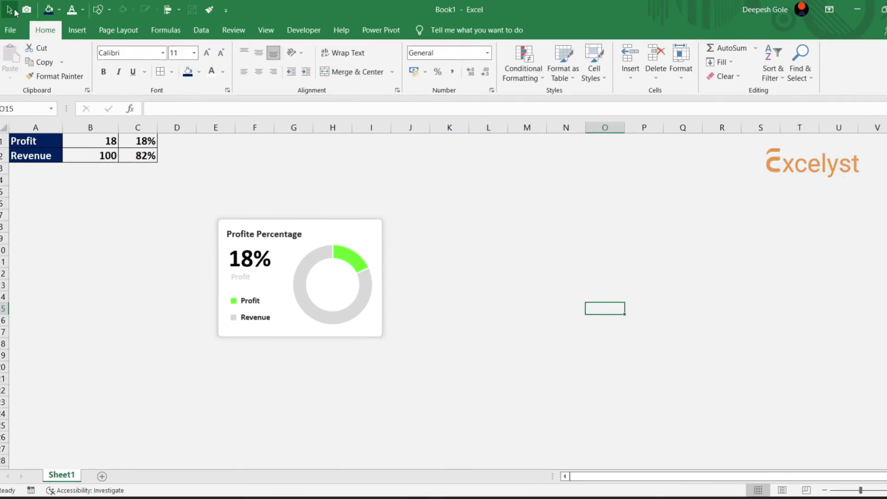
- Box-select the card, its text and chart, group them, and move the group up and right
{"action": "left_click", "coordinate": [10, 9]}
{"action": "left_click_drag", "start_coordinate": [184, 195], "coordinate": [461, 426]}
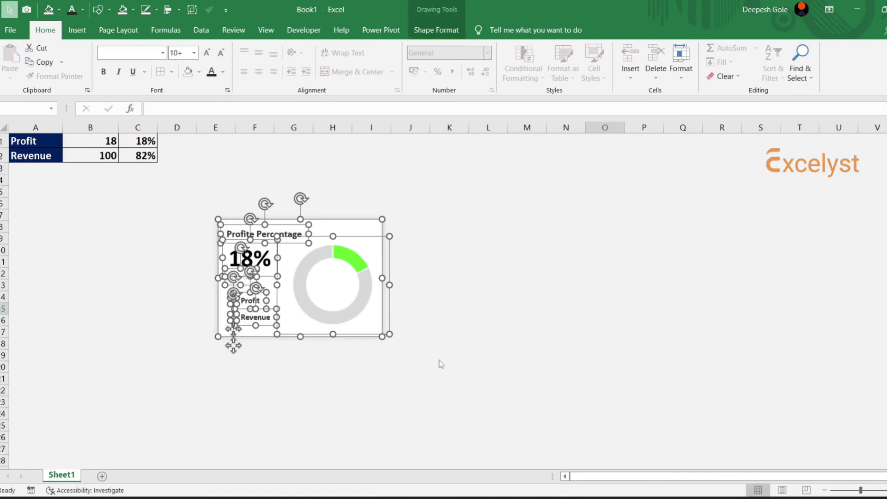
{"action": "left_click", "coordinate": [189, 11]}
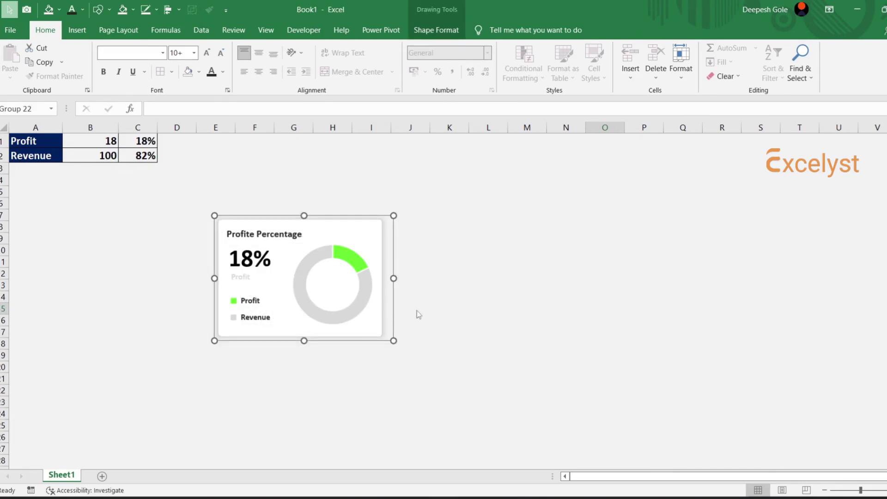
{"action": "left_click", "coordinate": [2, 8]}
{"action": "mouse_move", "coordinate": [384, 212]}
{"action": "left_mouse_down"}
{"action": "mouse_move", "coordinate": [391, 171]}
{"action": "mouse_move", "coordinate": [452, 174]}
{"action": "left_mouse_up"}
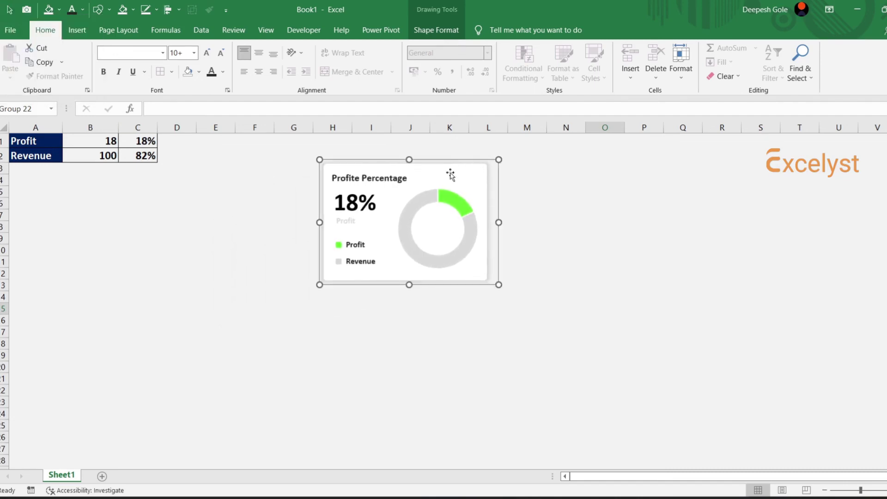
{"action": "left_click", "coordinate": [193, 275]}
- Enter Profit values 45, 70, then 12 in B1, leaving the card showing 12%
{"action": "left_click", "coordinate": [105, 141]}
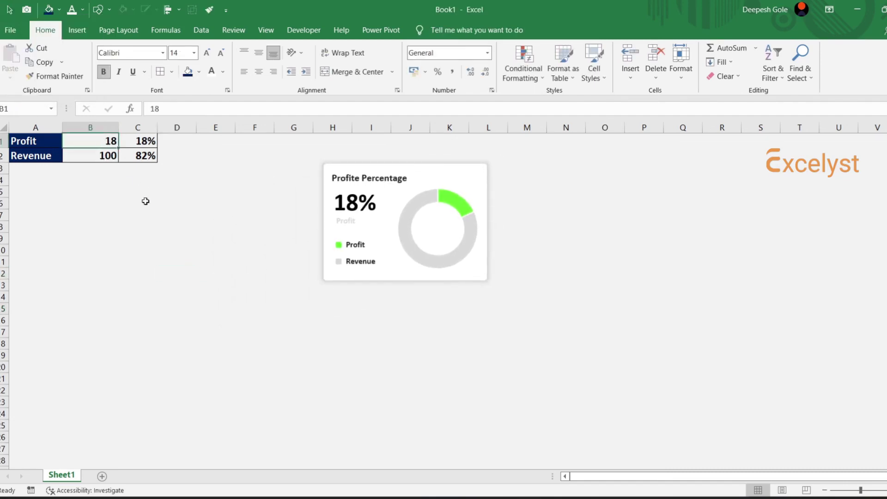
{"action": "type", "text": "45"}
{"action": "key", "text": "Return"}
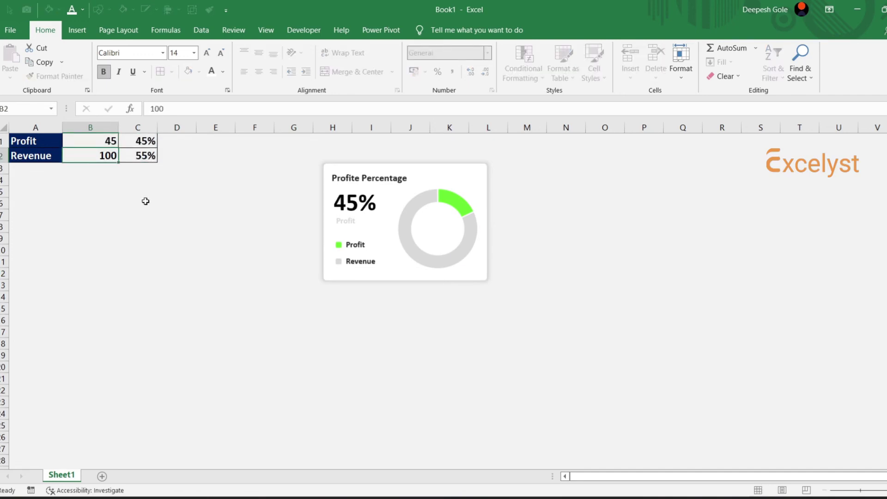
{"action": "key", "text": "Up"}
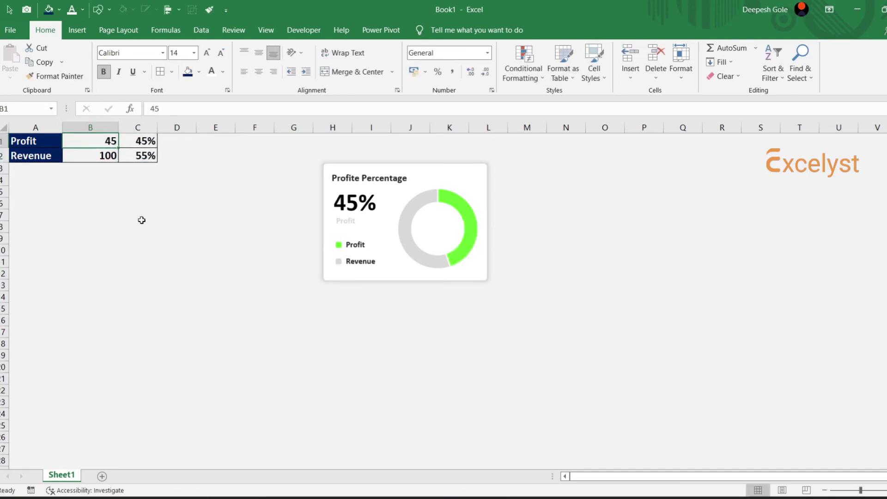
{"action": "type", "text": "70"}
{"action": "key", "text": "Return"}
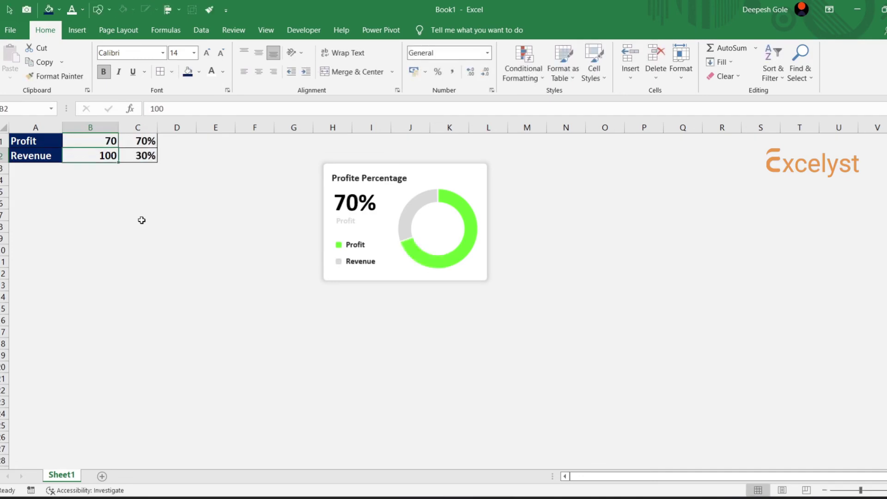
{"action": "left_click", "coordinate": [106, 141]}
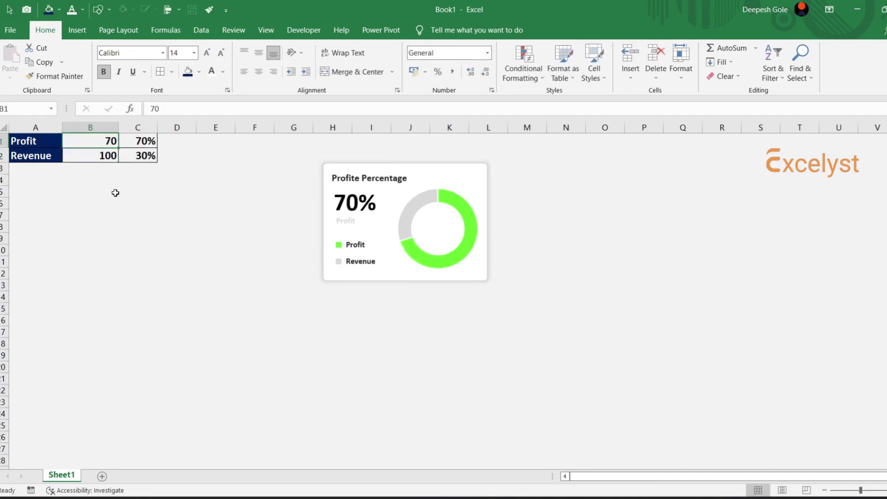
{"action": "type", "text": "12"}
{"action": "key", "text": "Return"}
{"action": "left_click", "coordinate": [138, 299]}
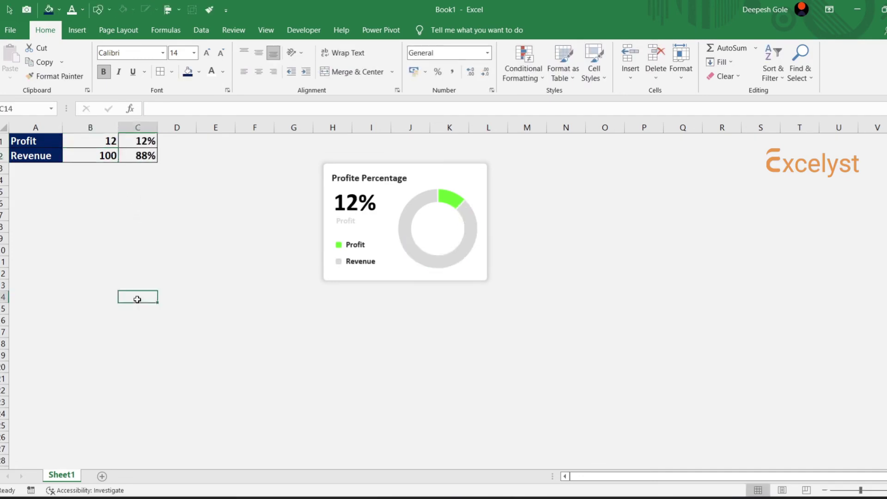